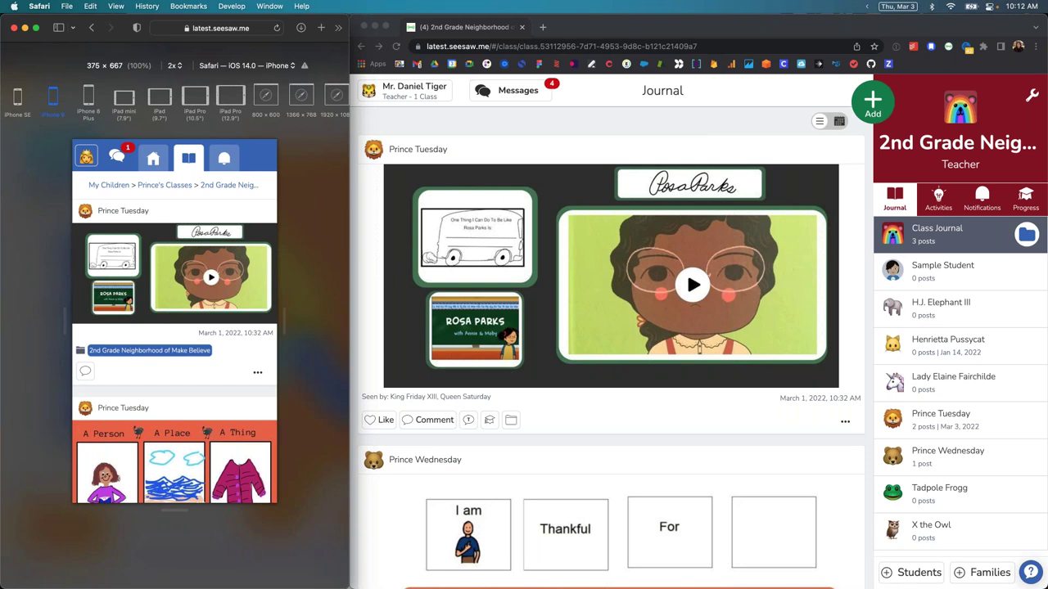
Step: Bring Chrome forward and open the K-2 Curriculum Team Announcements conversation in Seesaw Messages
left_click(602, 113)
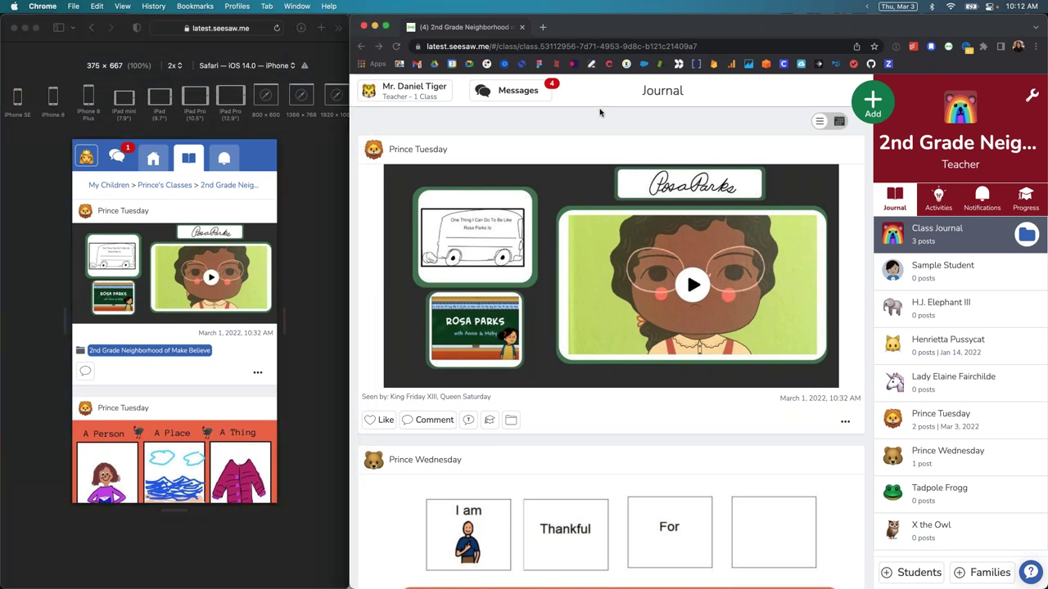
left_click(506, 98)
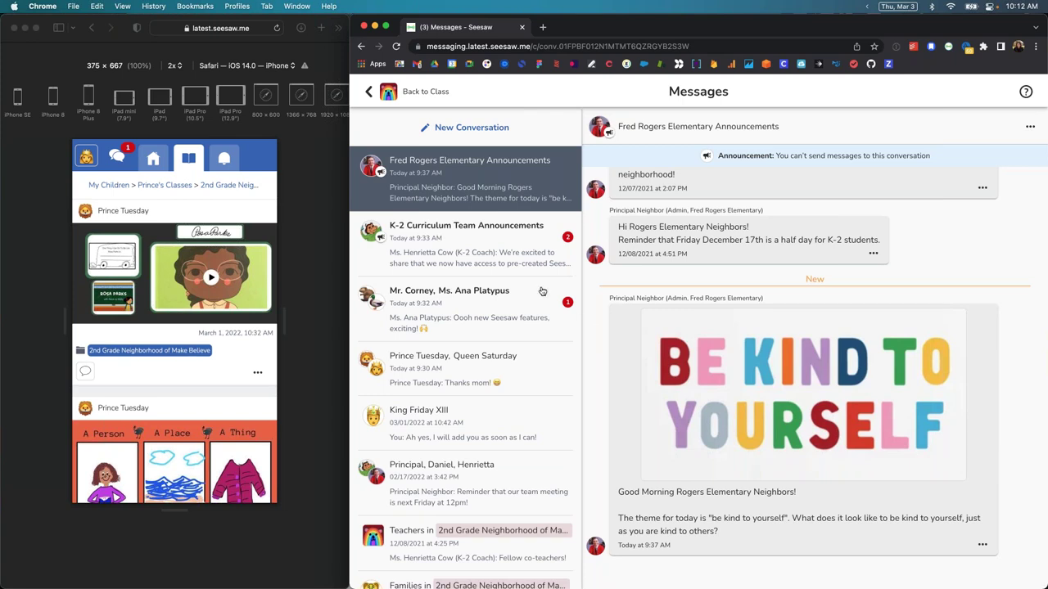
left_click(512, 260)
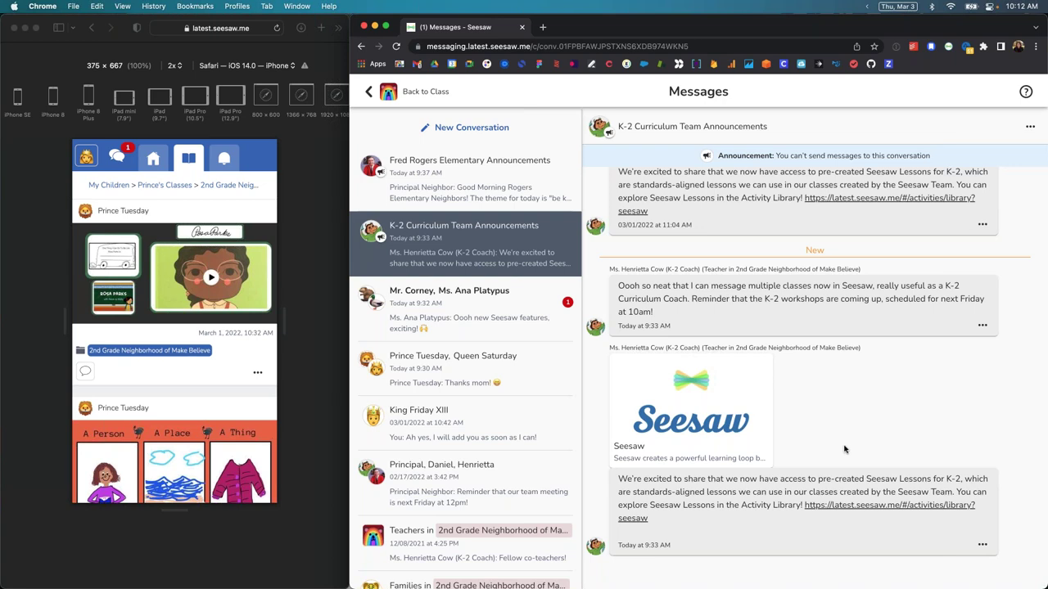
Step: Load the shared lesson 'Listen With My Ears, Focus With My Brain' in a tab, then return to Messages
left_click(841, 508)
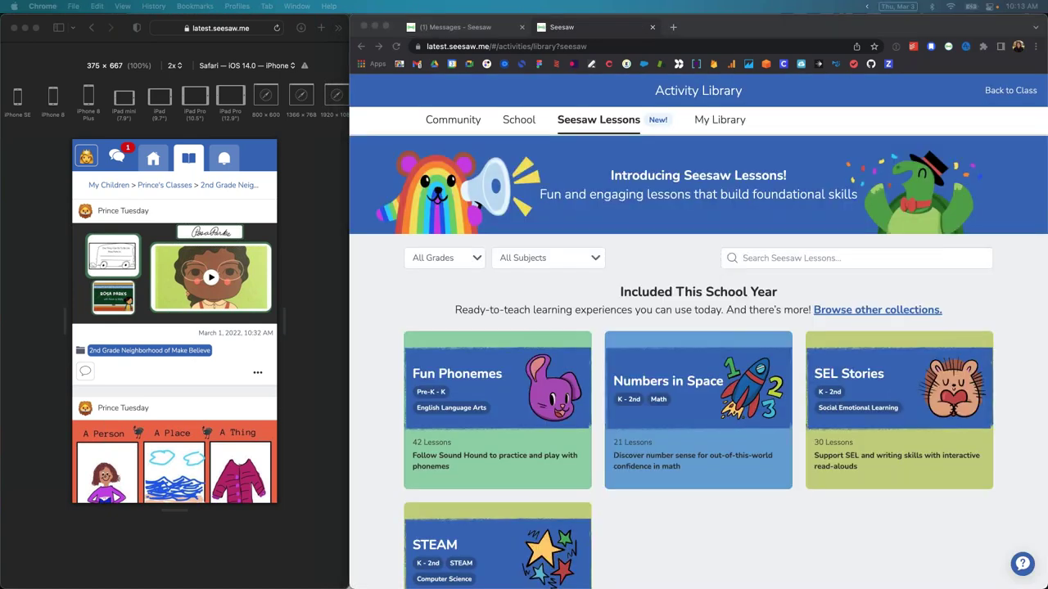
left_click(487, 46)
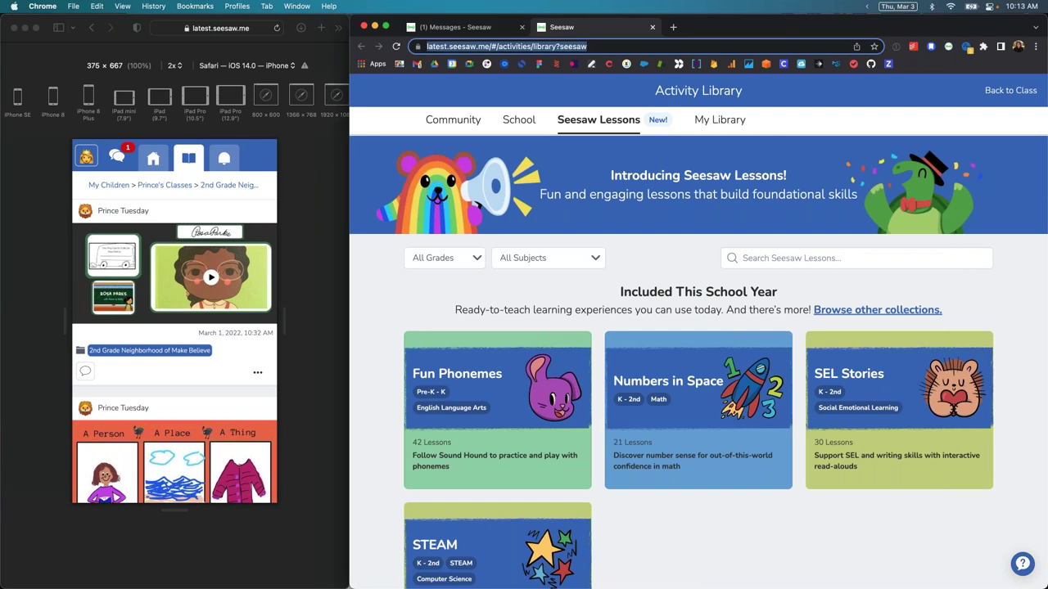
type("https://latest.seesaw.me/pages/shared_activity?share_token=lqOSjhlIT_-pQ5m9lX7UQg&prompt_id=prompt.0c79046f-2af4-4c93-b6d4-1ebc47ef64e9")
key("Return")
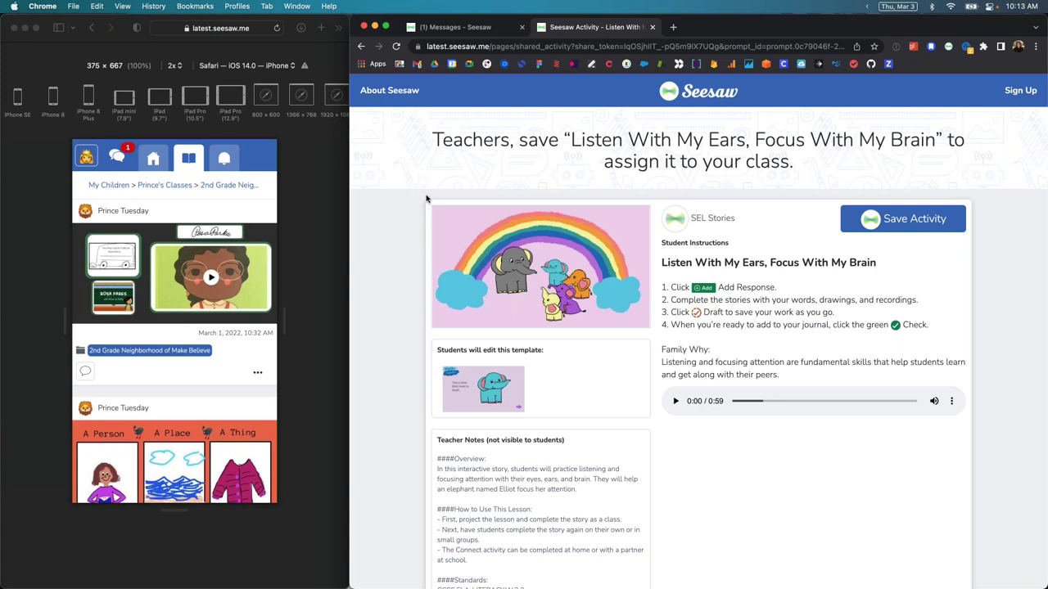
left_click(460, 29)
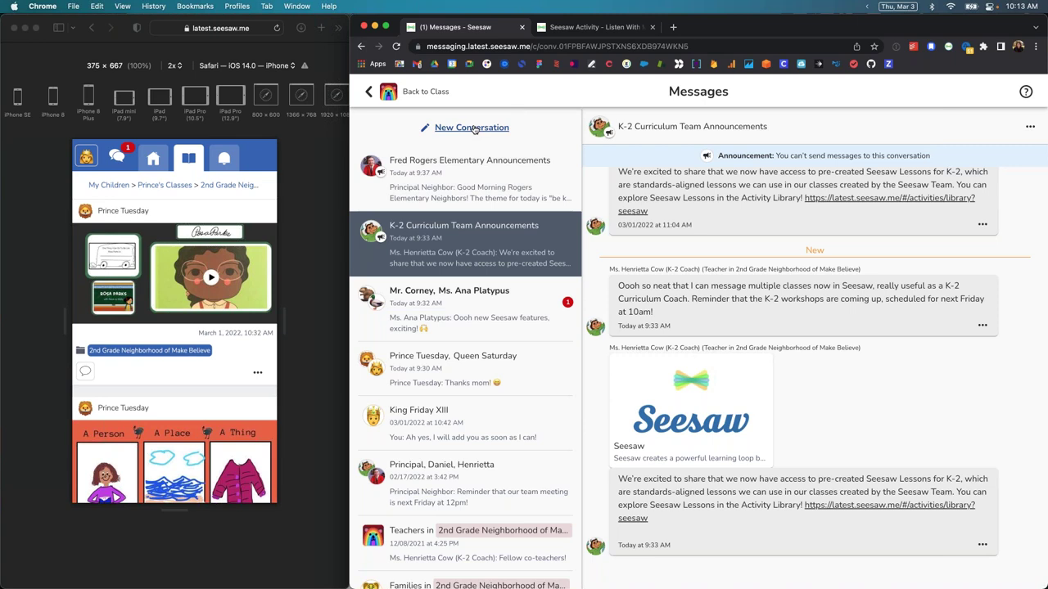
Step: Send the two teachers 'This Seesaw lesson seems great, we can use it next week in SEL curriculum' with the link
left_click(457, 299)
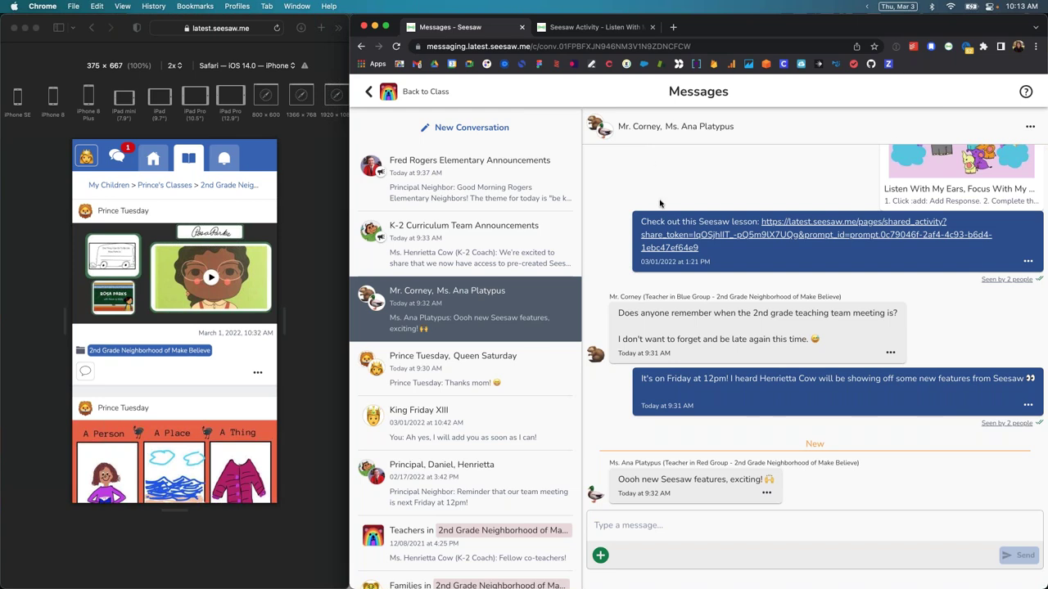
left_click(666, 542)
left_click(671, 530)
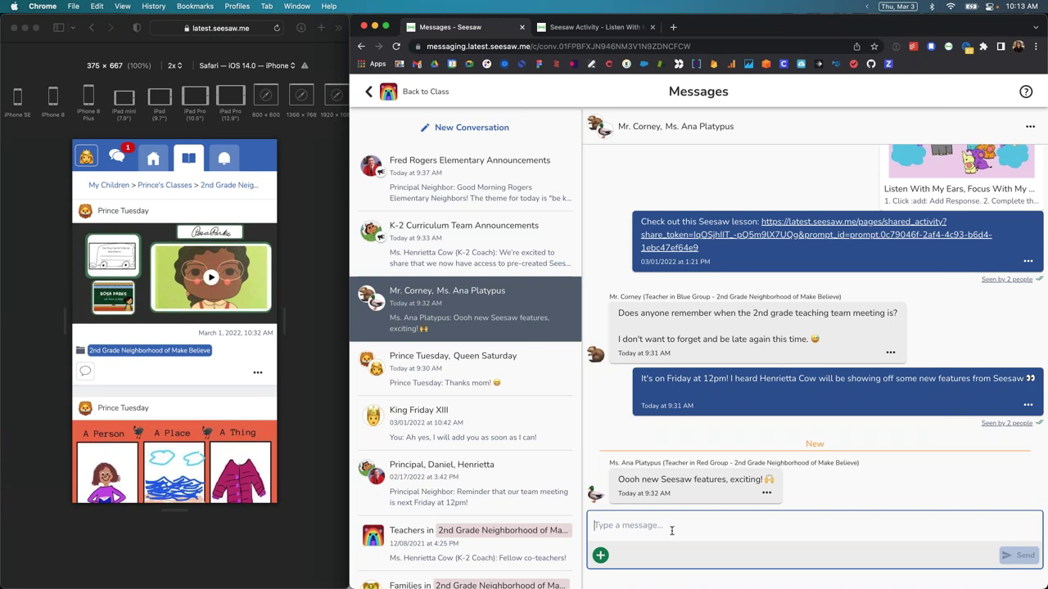
type("This Seesaw less")
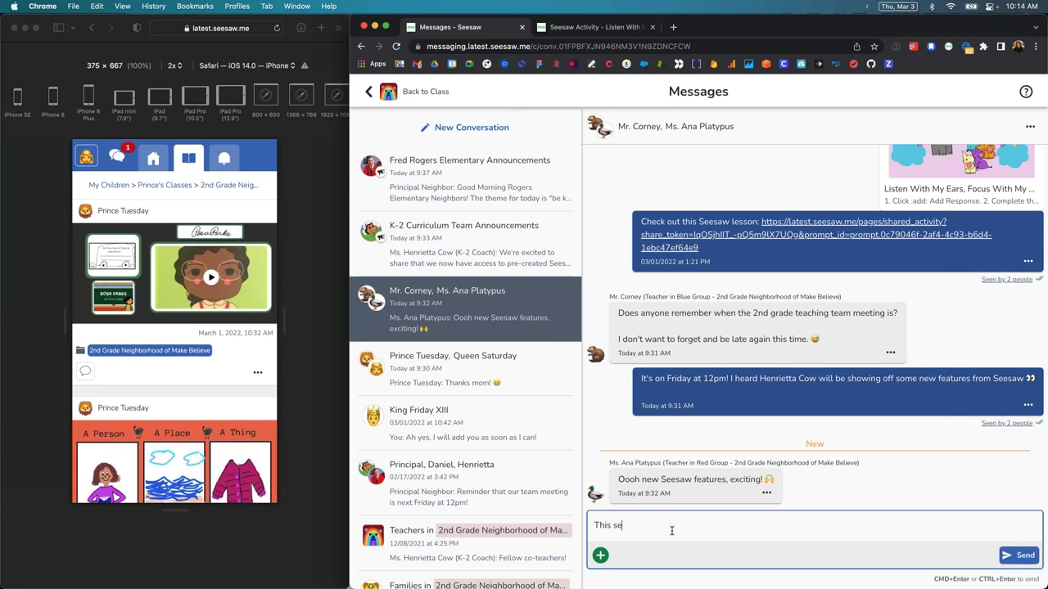
type("on seems great, we can us")
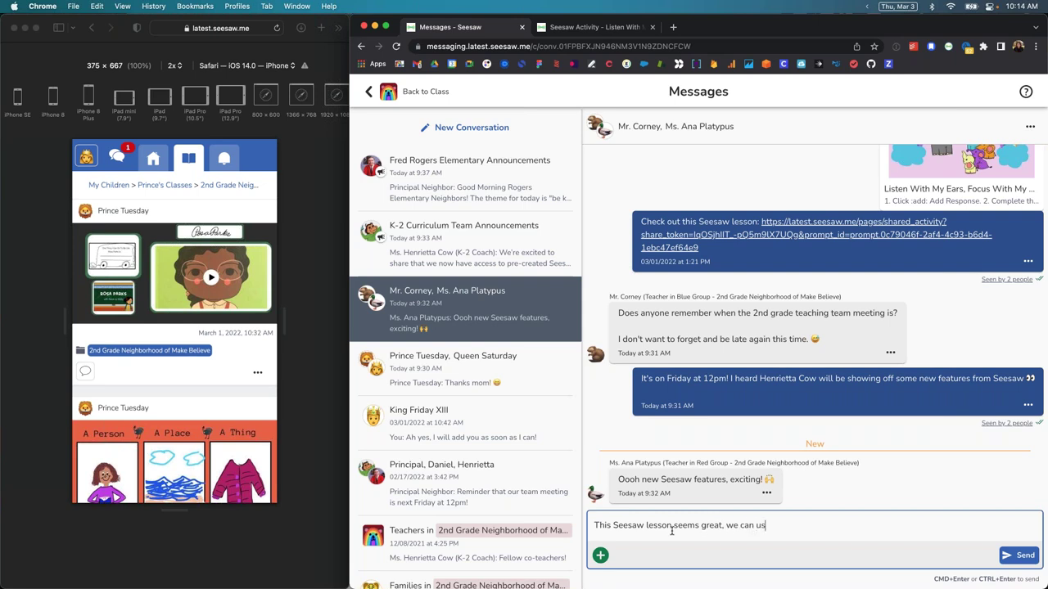
type("e it next week in SEL curriculum")
type("https://latest.seesaw.me/pages/shared_activity?share_token=lqOSjhlIT_-pQ5m9lX7UQg&prompt_id=prompt.0c79046f-2af4-4c93-b6d4-1ebc47ef64e9")
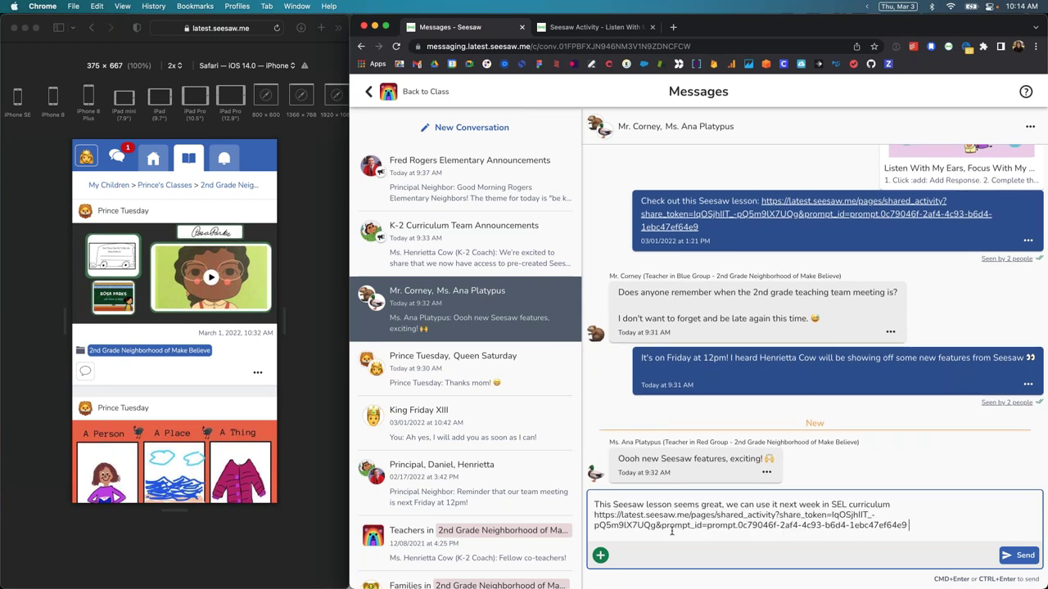
key("super+Return")
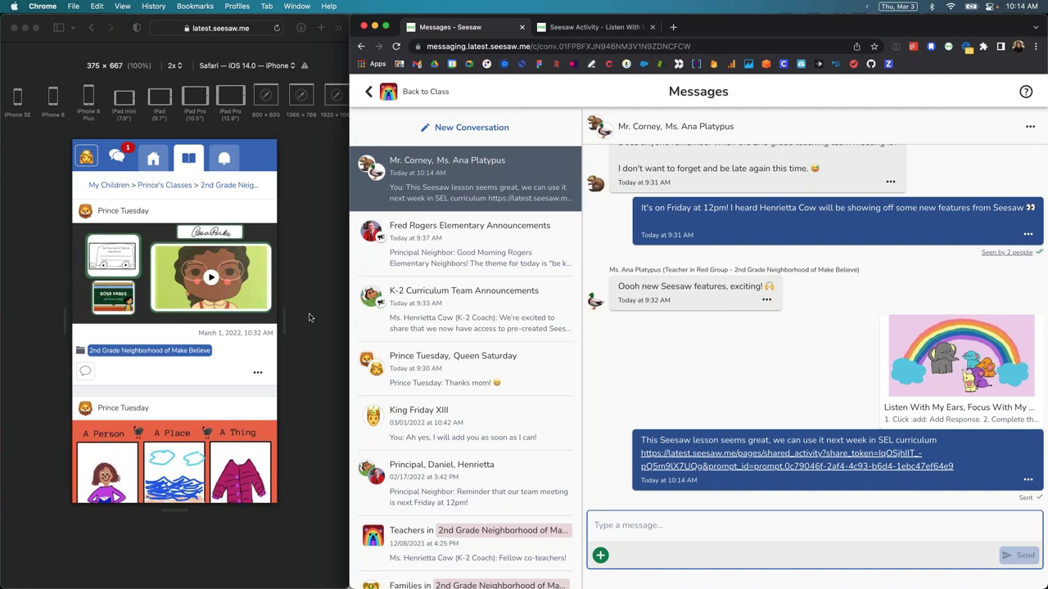
Step: On the family's phone view, read the Fred Rogers Elementary Announcements and return to Messages
left_click(309, 318)
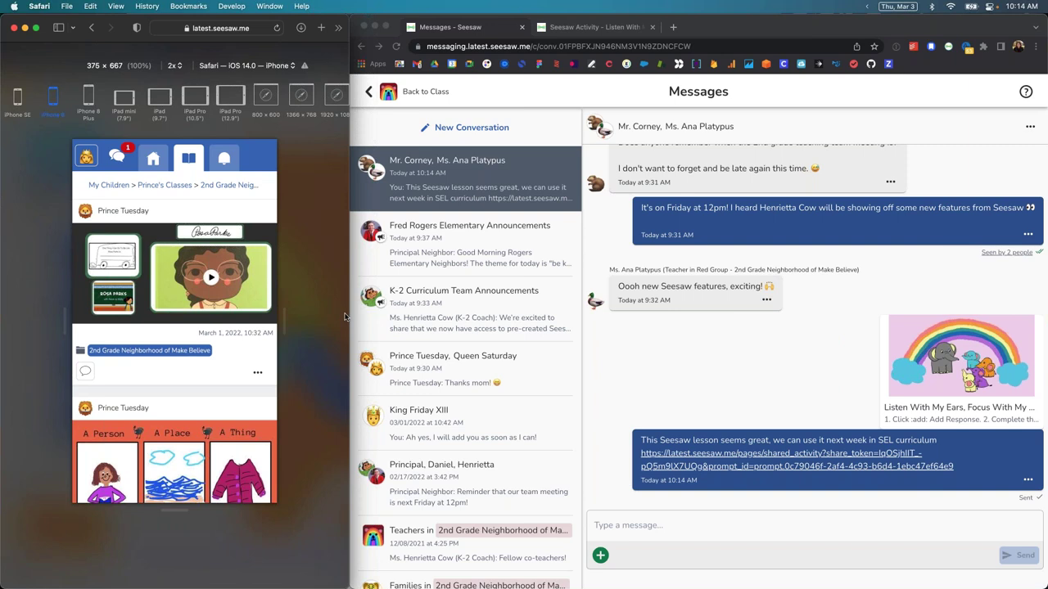
left_click(119, 159)
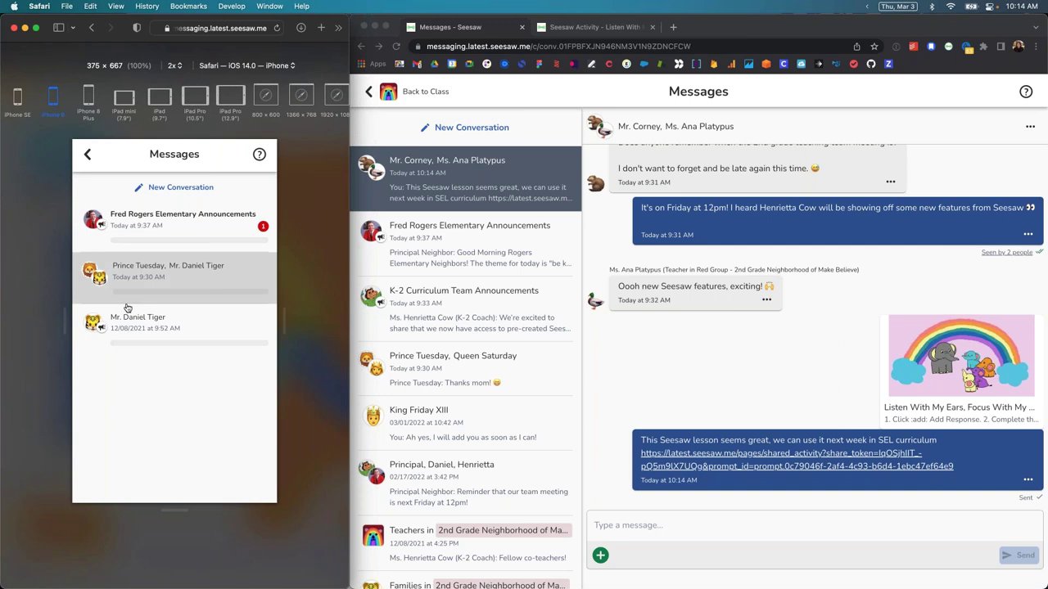
left_click(197, 222)
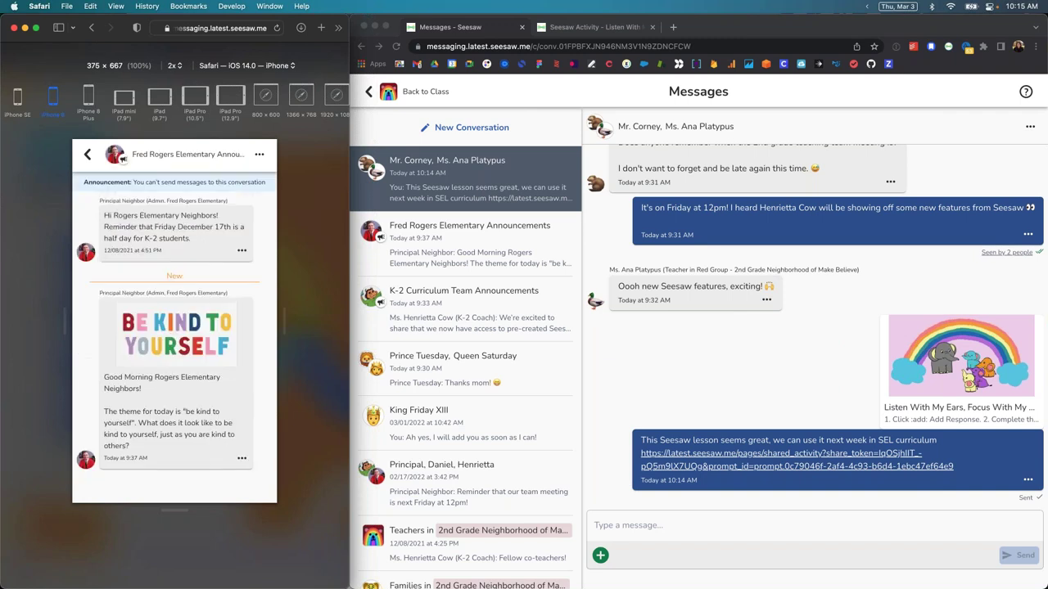
left_click(87, 157)
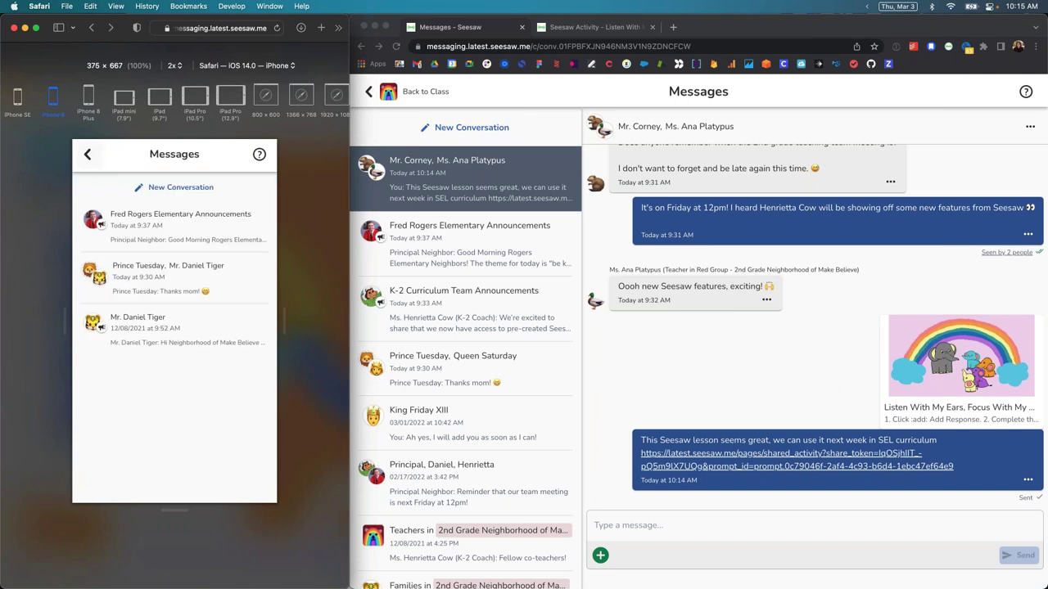
Step: Send 'Please add Prince Tuesday's dad King Friday to this chat.' and open that conversation as teacher
left_click(179, 288)
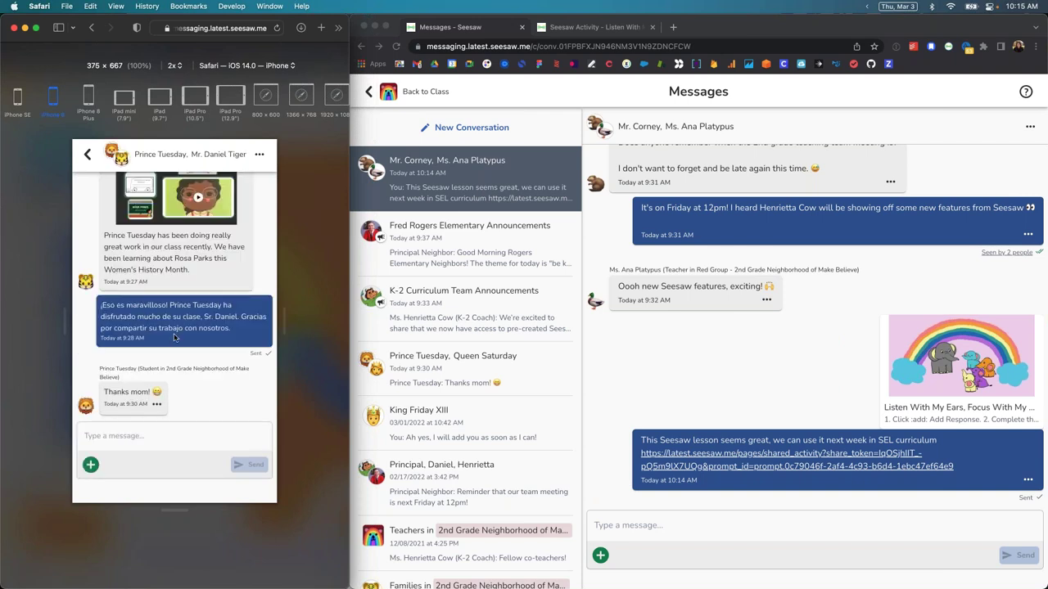
left_click(137, 439)
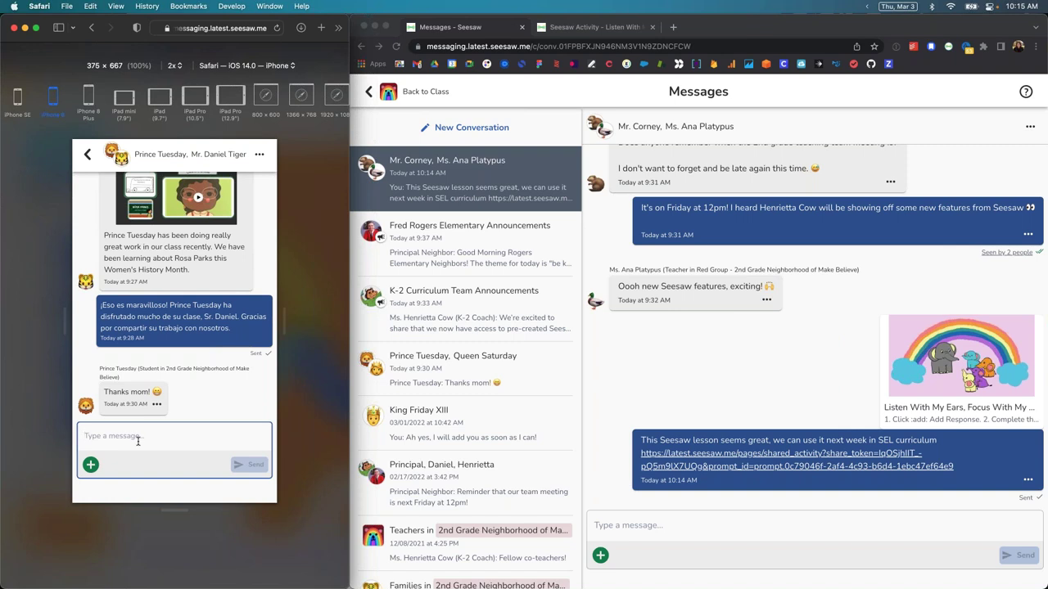
type("Pleas")
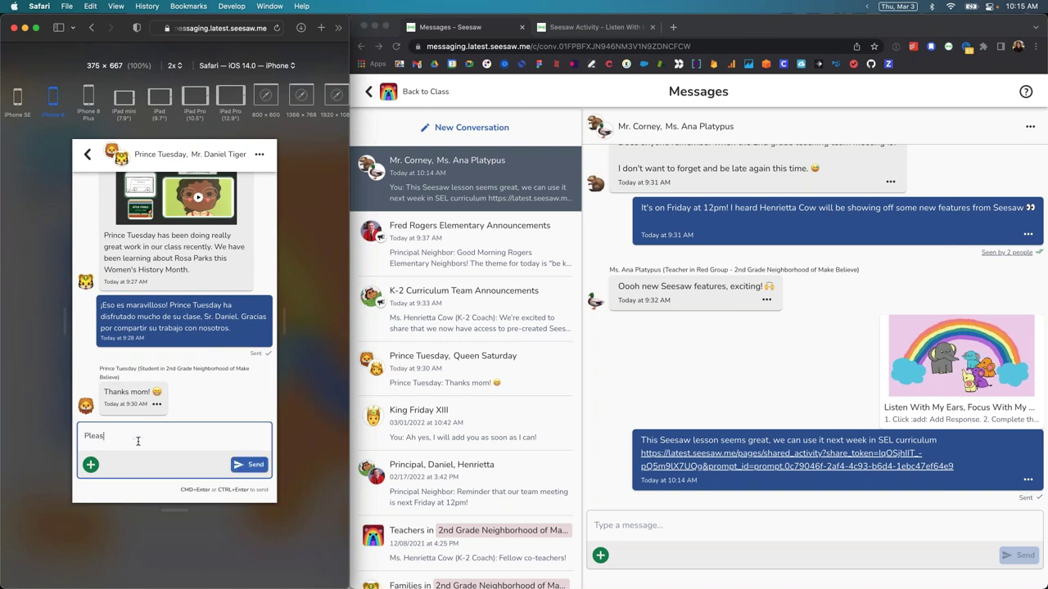
type("e add Prince Tuesday's dad King Friday to this chat.")
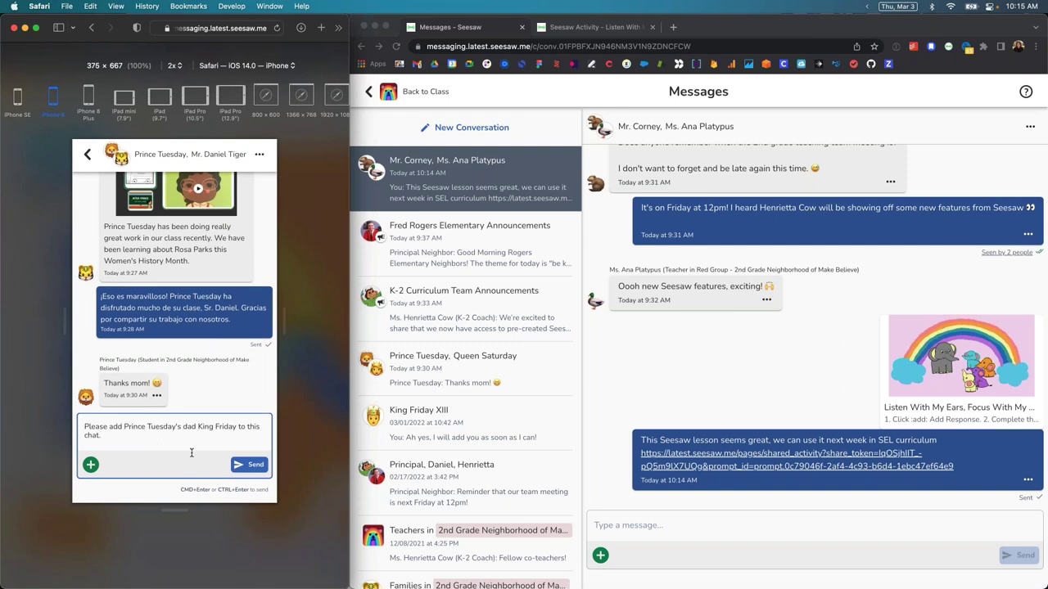
key("super+Return")
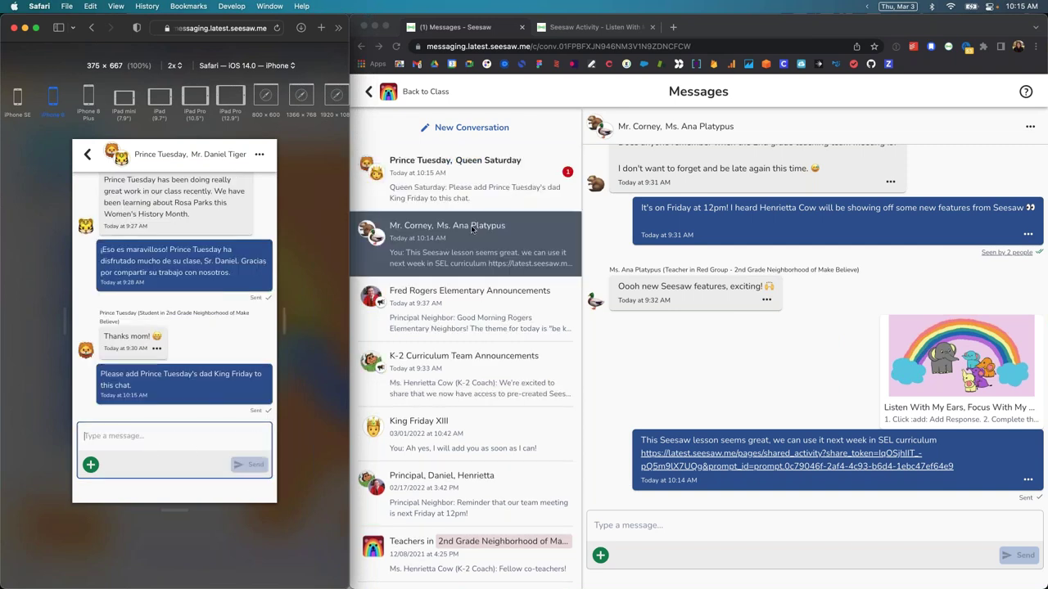
left_click(503, 191)
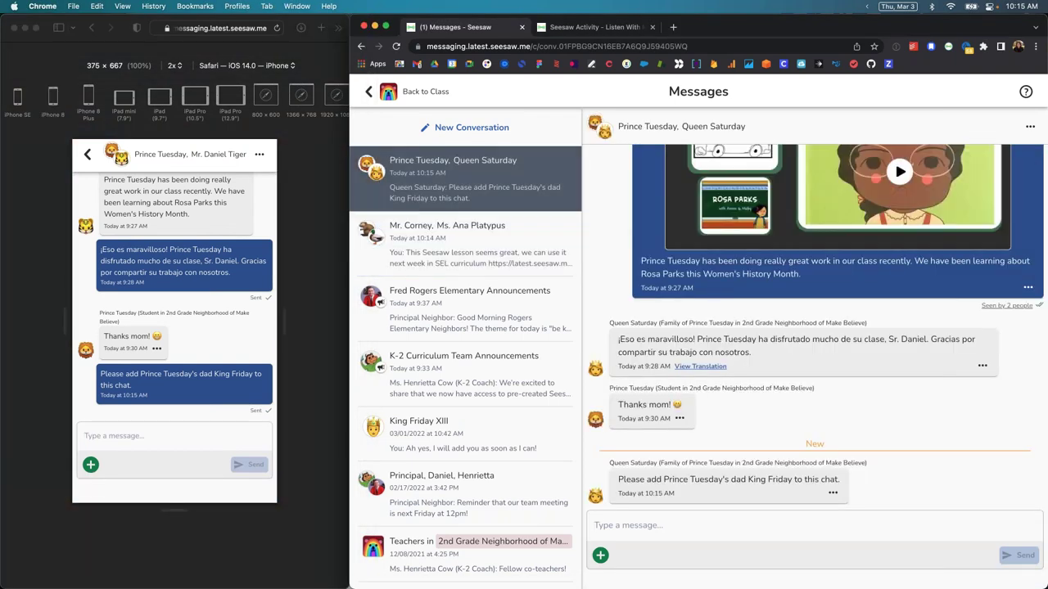
Step: Open the conversation details, back out of renaming and type changes, and begin adding a person
left_click(786, 533)
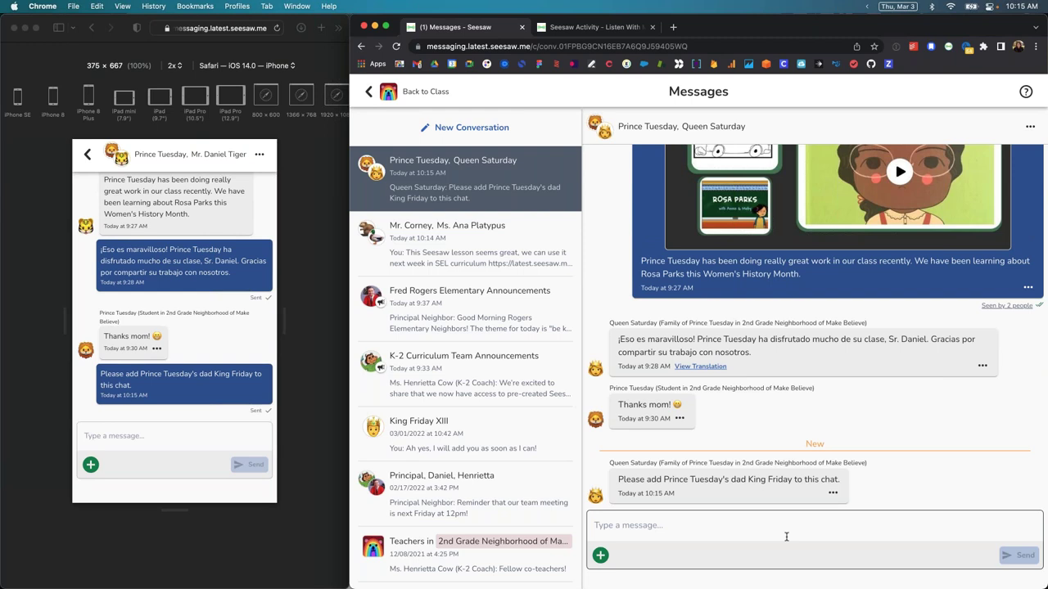
left_click(1030, 126)
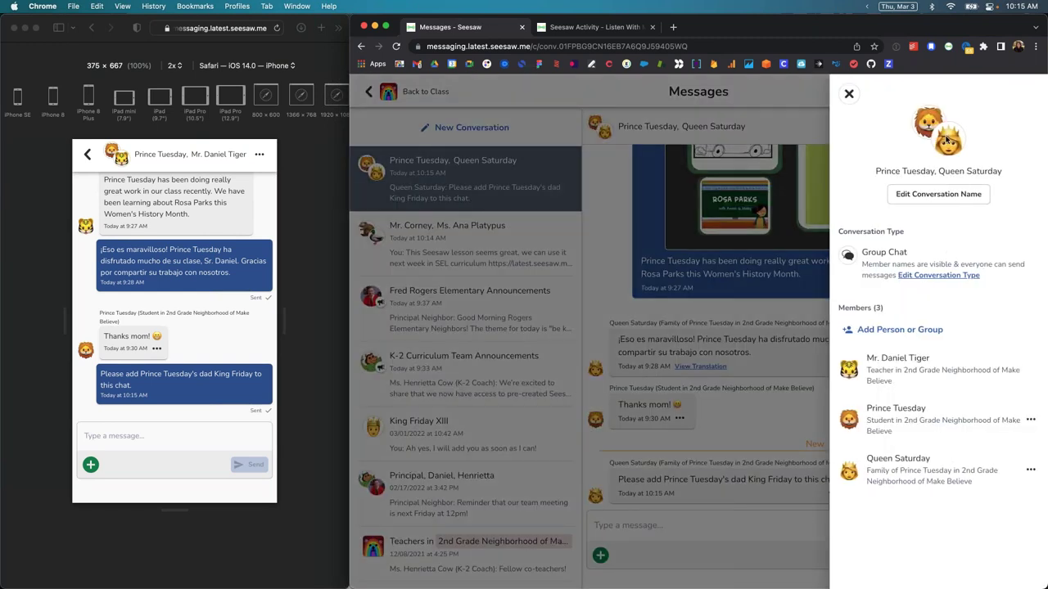
left_click(933, 195)
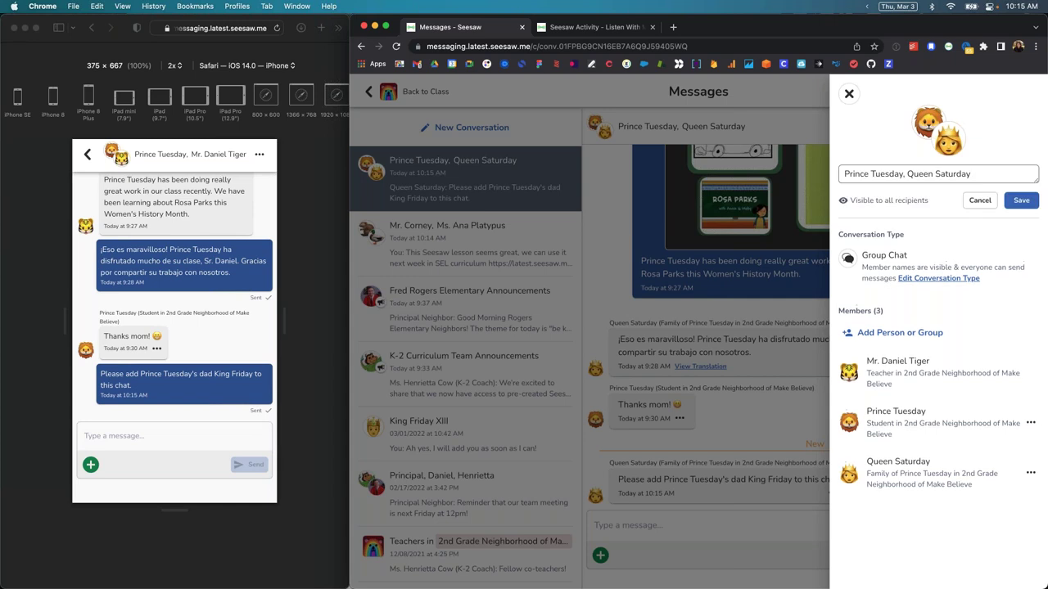
left_click(979, 202)
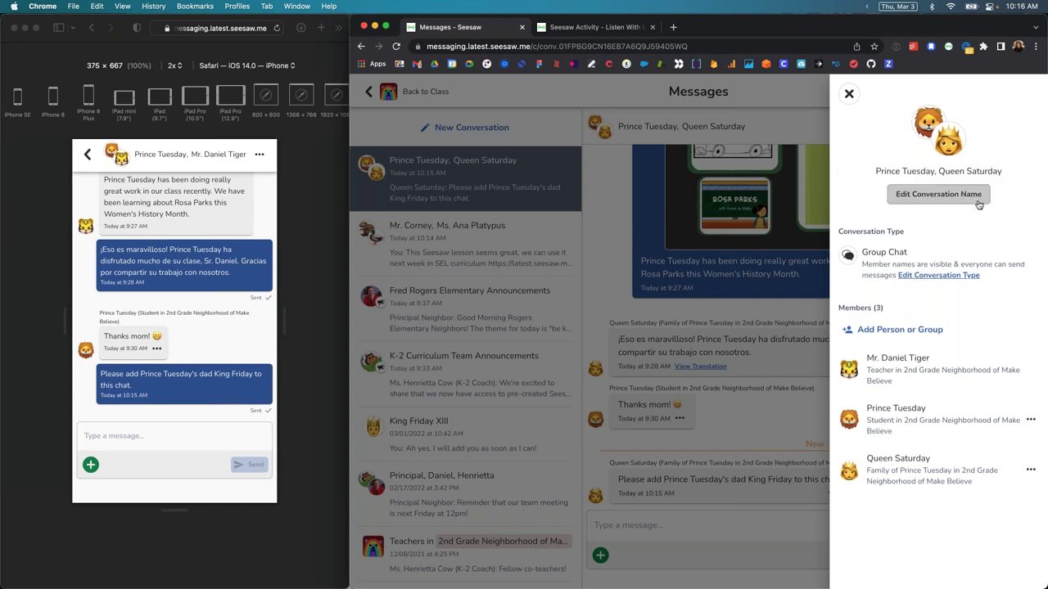
left_click(953, 275)
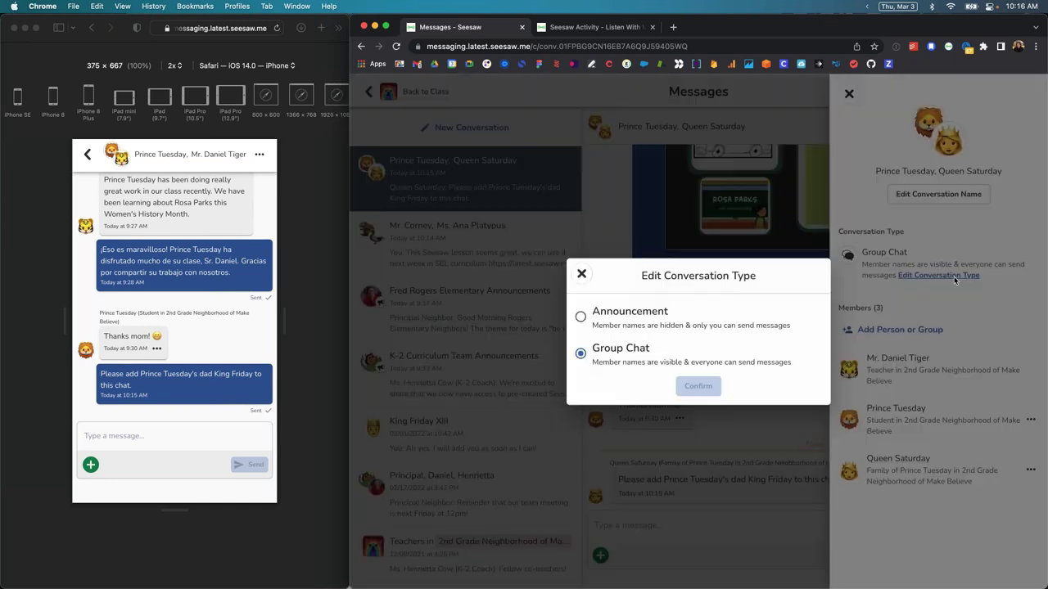
left_click(580, 274)
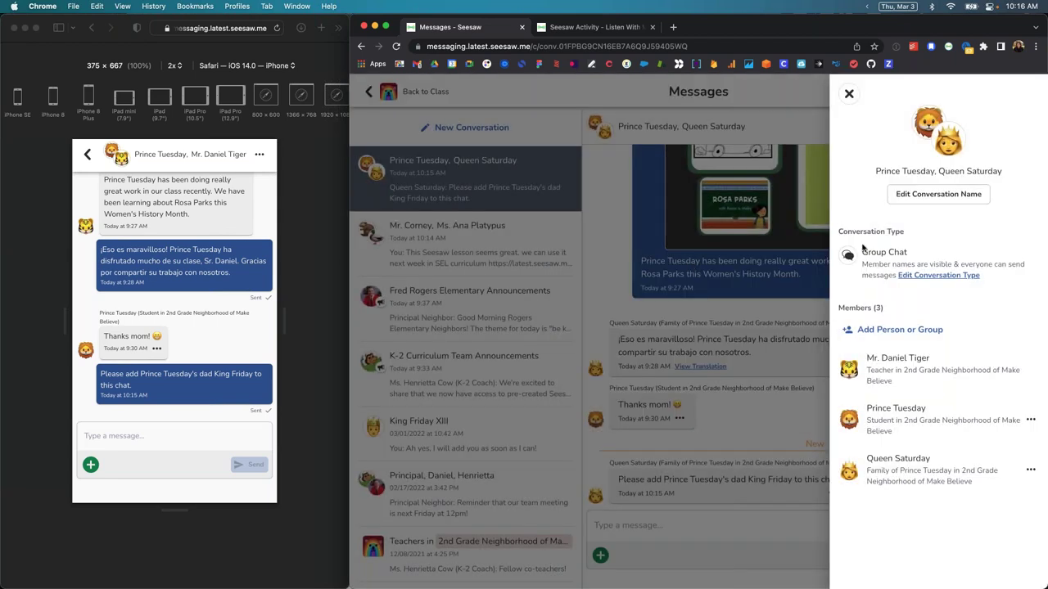
left_click(881, 330)
Step: Search 'king' and add King Friday XIII as a conversation member
type("king")
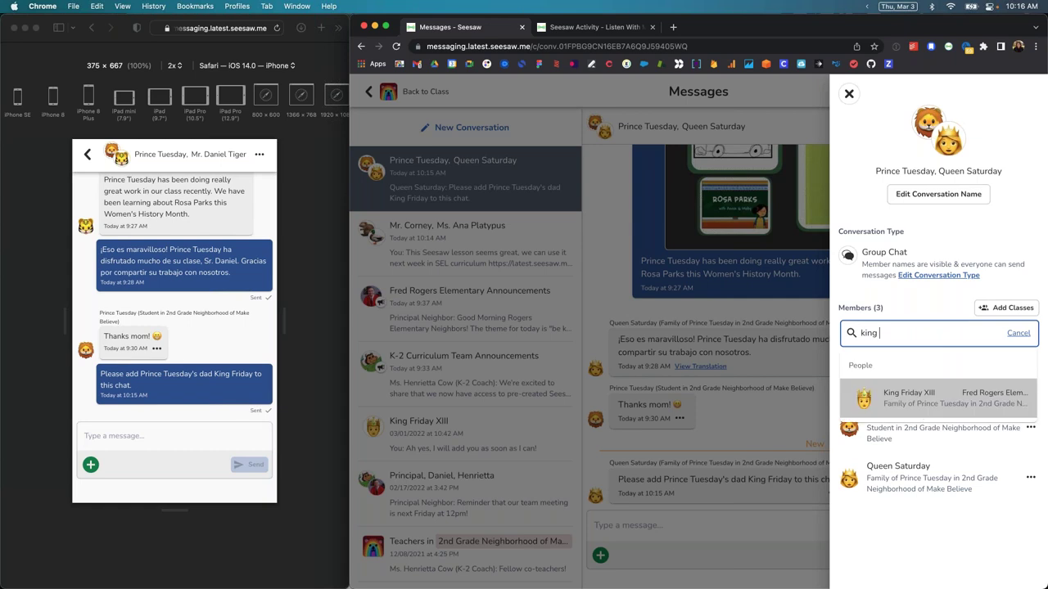
left_click(892, 391)
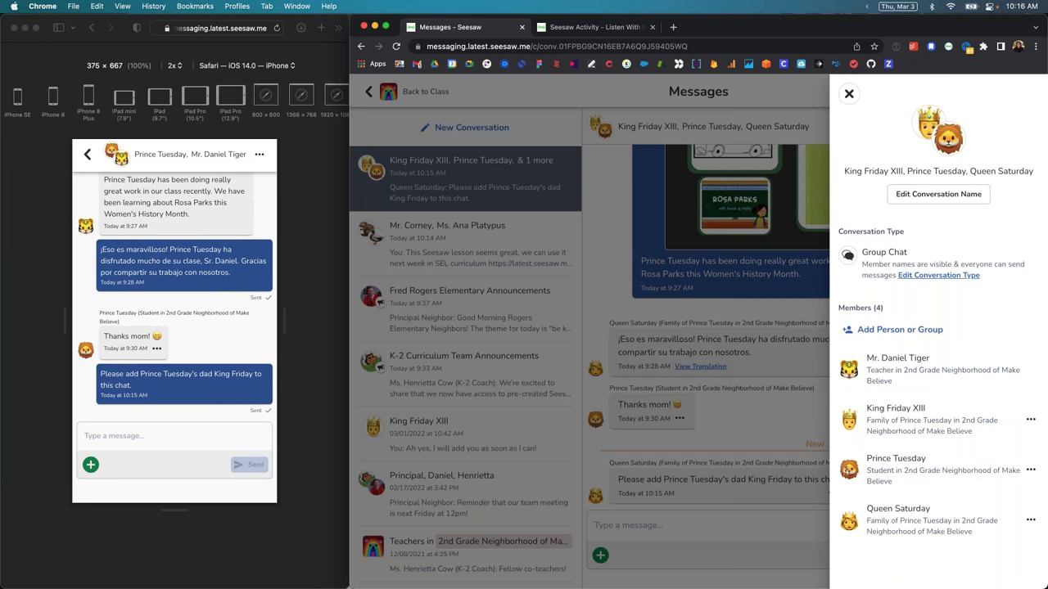
left_click(848, 93)
Step: Post the reply 'King Friday is now in the chat!' in the family chat
left_click(745, 517)
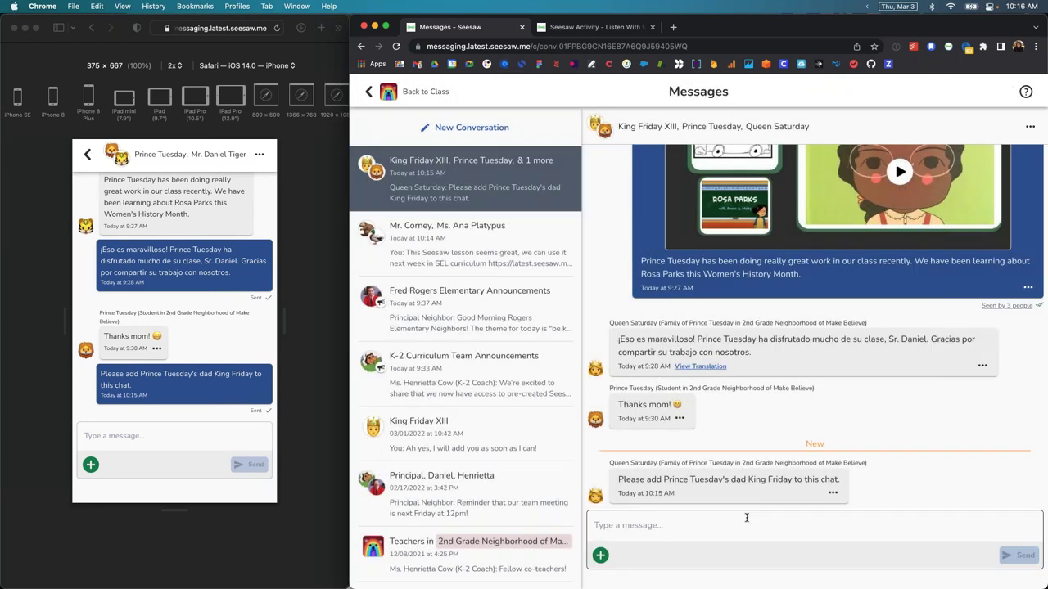
type("King Friday")
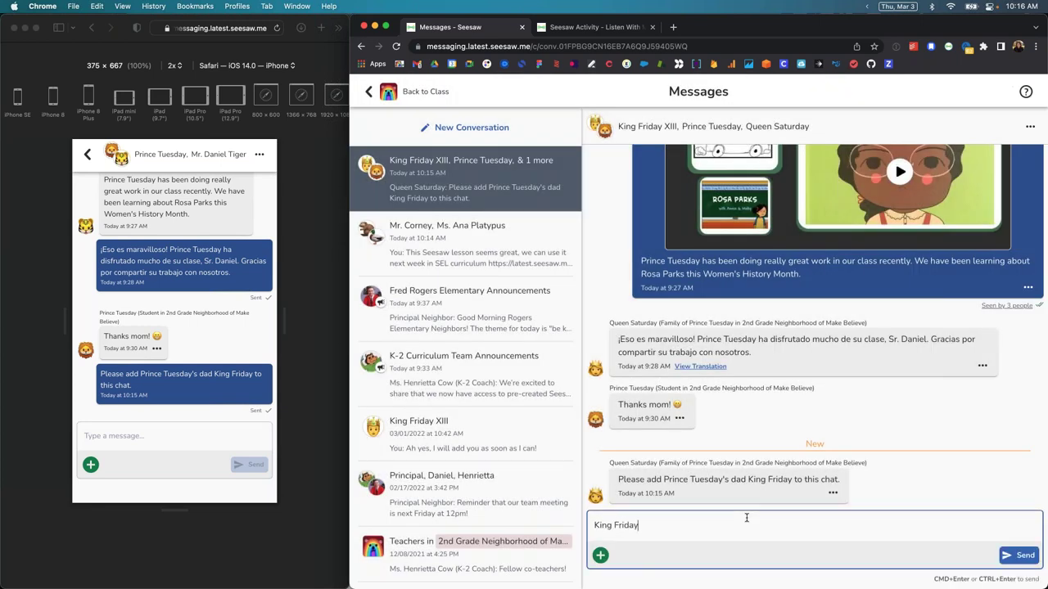
type(" is now in the chat!")
key("super+Return")
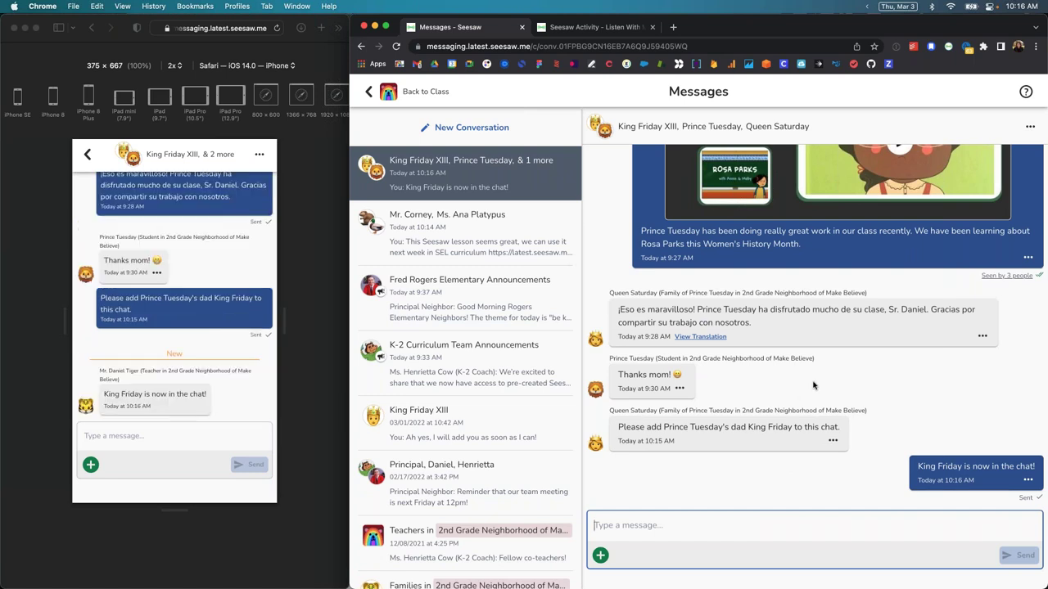
Step: Show Queen Saturday's Spanish message translated into English
scroll(813, 385, "up", 3)
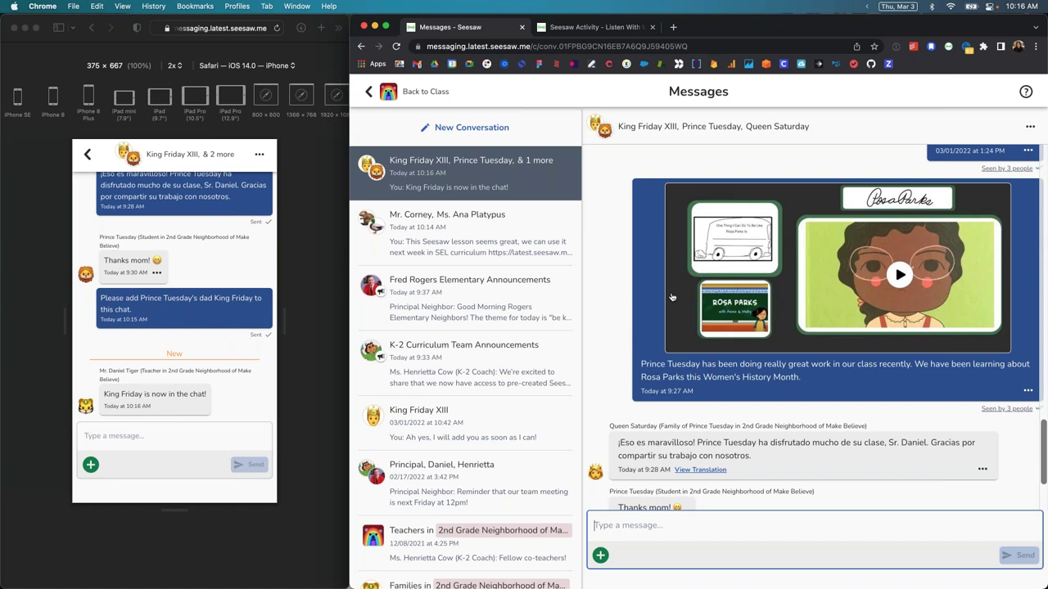
scroll(507, 360, "down", 1)
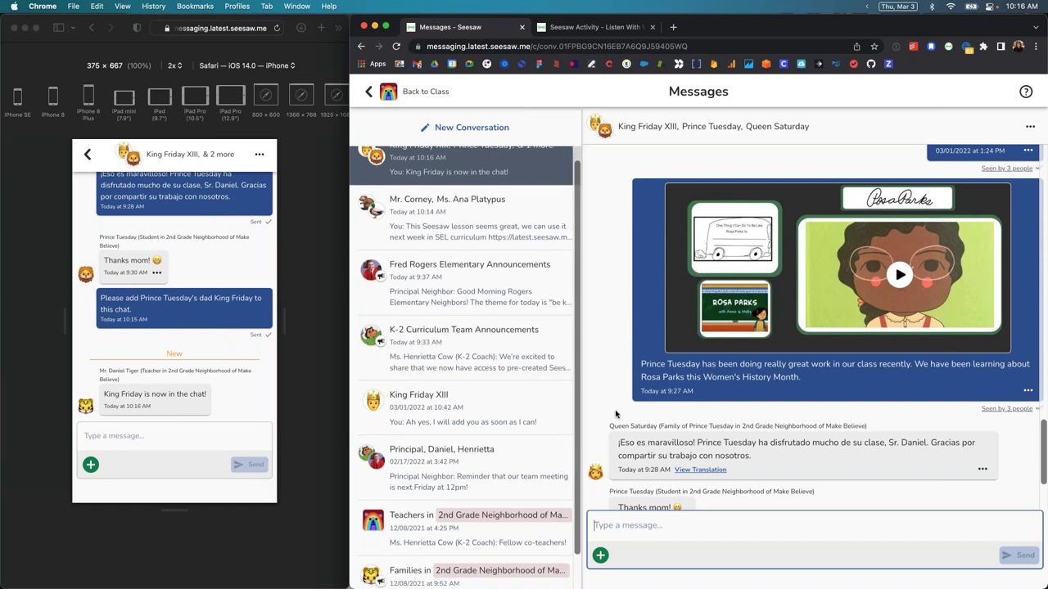
scroll(615, 414, "down", 2)
left_click(684, 399)
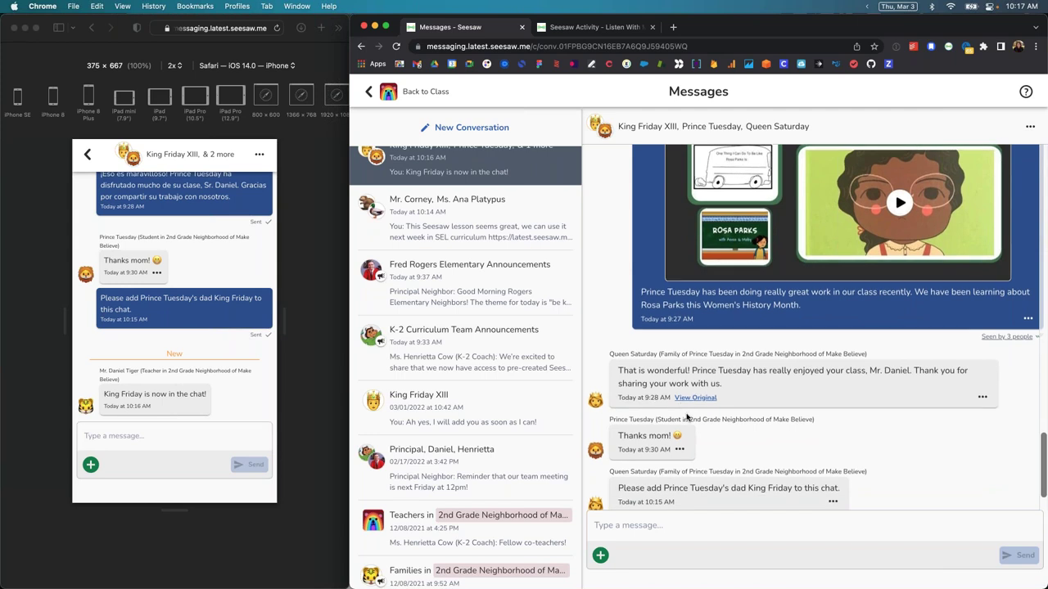
Step: Check the Rosa Parks video post's Message Info showing it seen by 3 people
left_click(1006, 331)
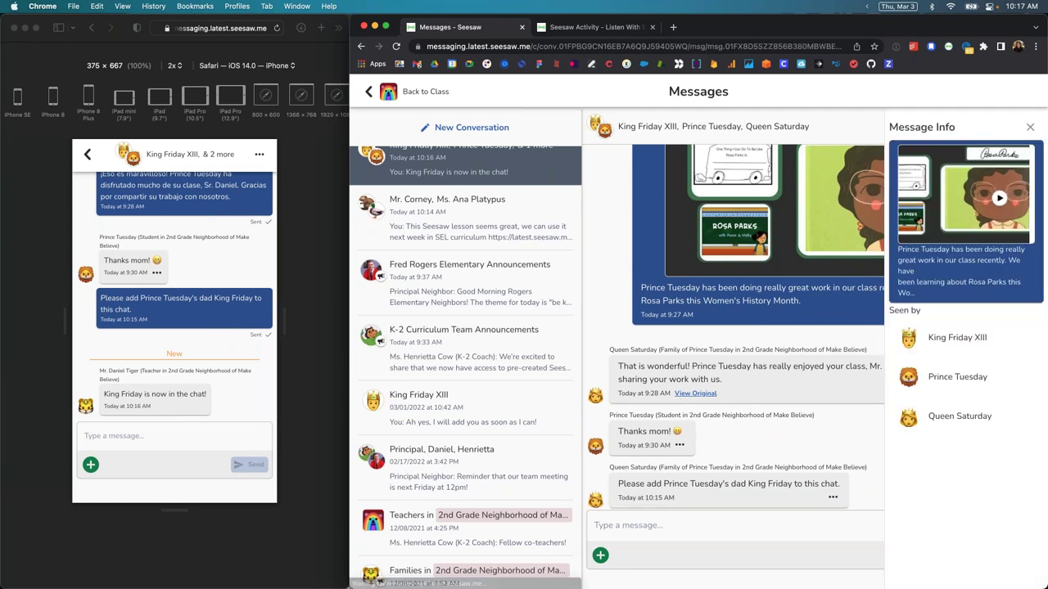
left_click(1029, 127)
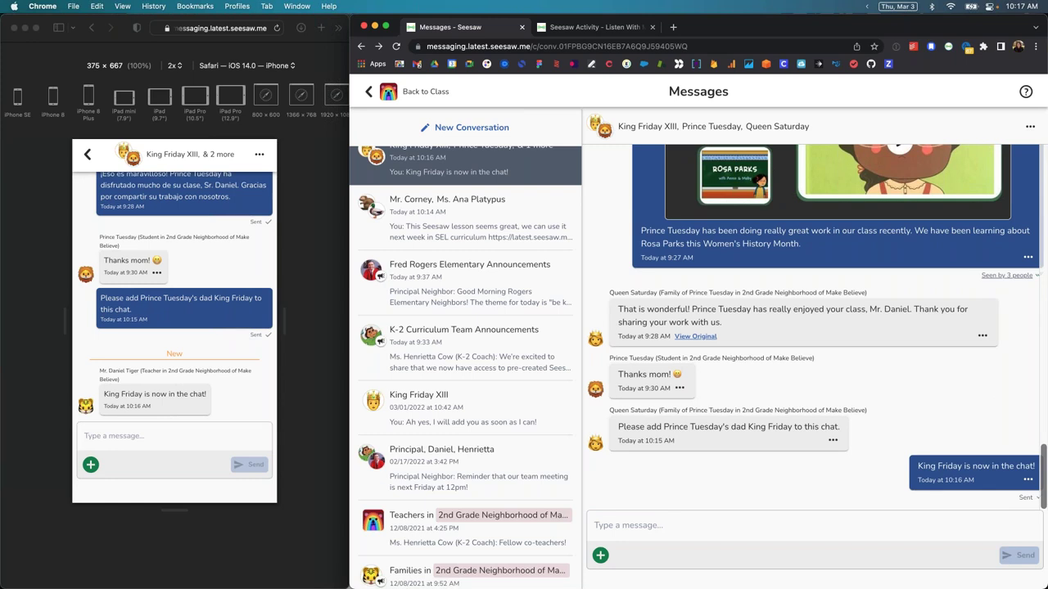
left_click(618, 528)
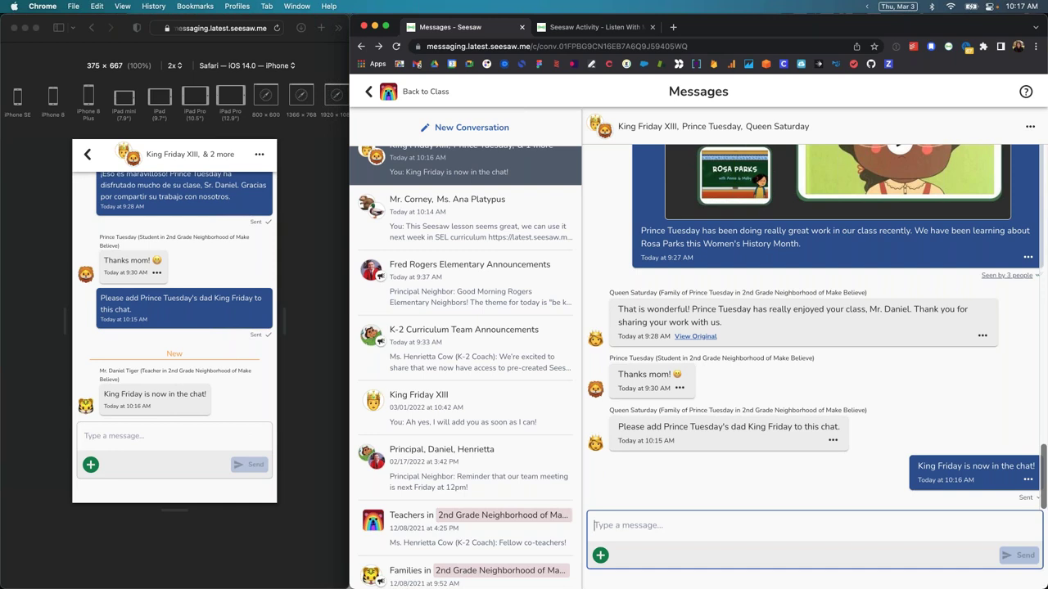
scroll(536, 426, "up", 1)
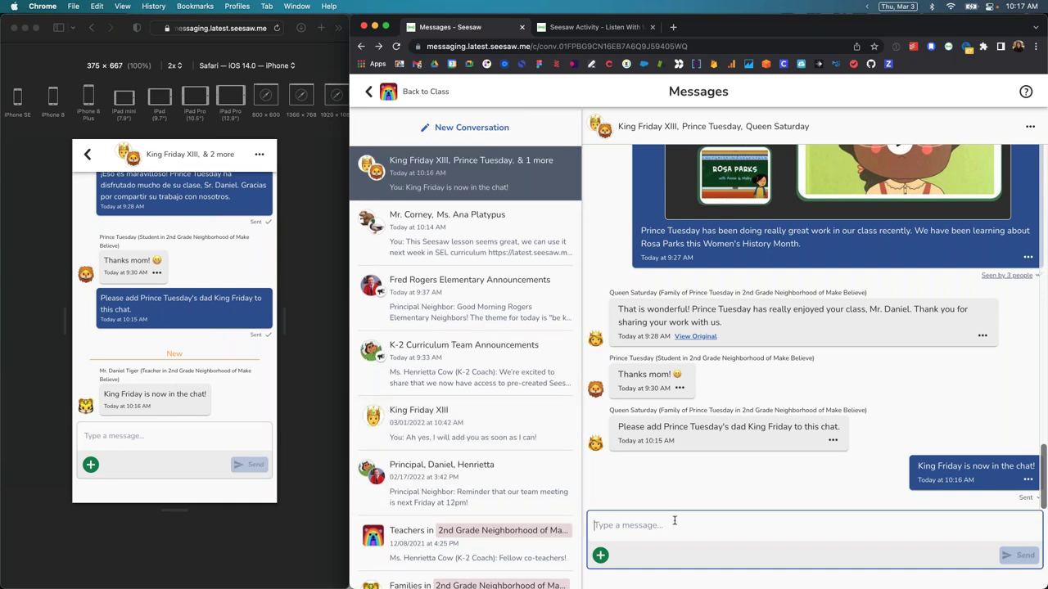
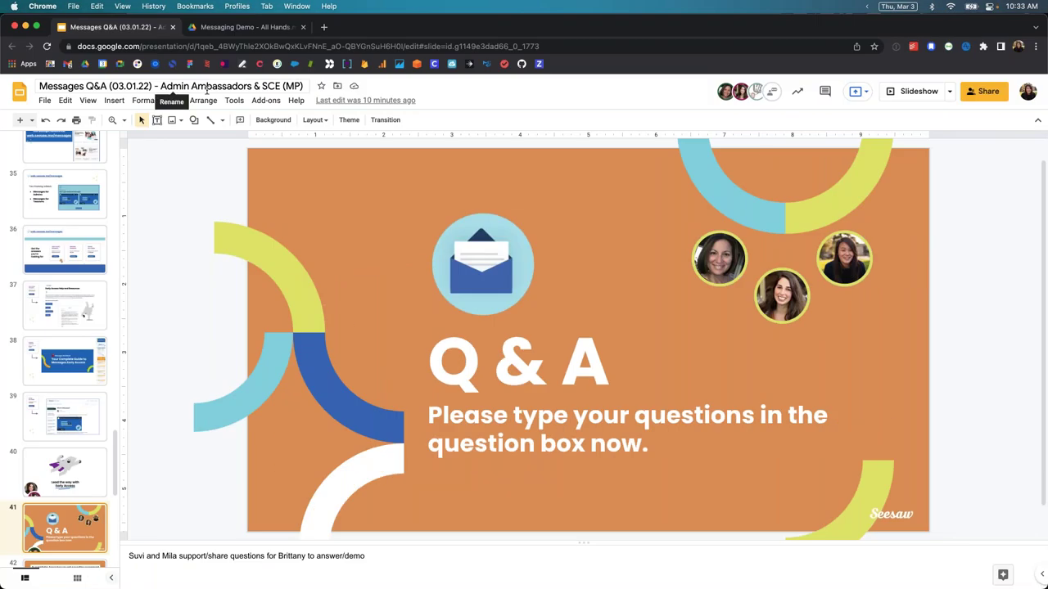
Step: Leave the Q & A slideshow and show all open windows in Mission Control
key("ctrl+Up")
Step: Bring the Safari phone preview forward, glance at the family's Messages list, then return to Journals
left_click(121, 189)
left_click(87, 154)
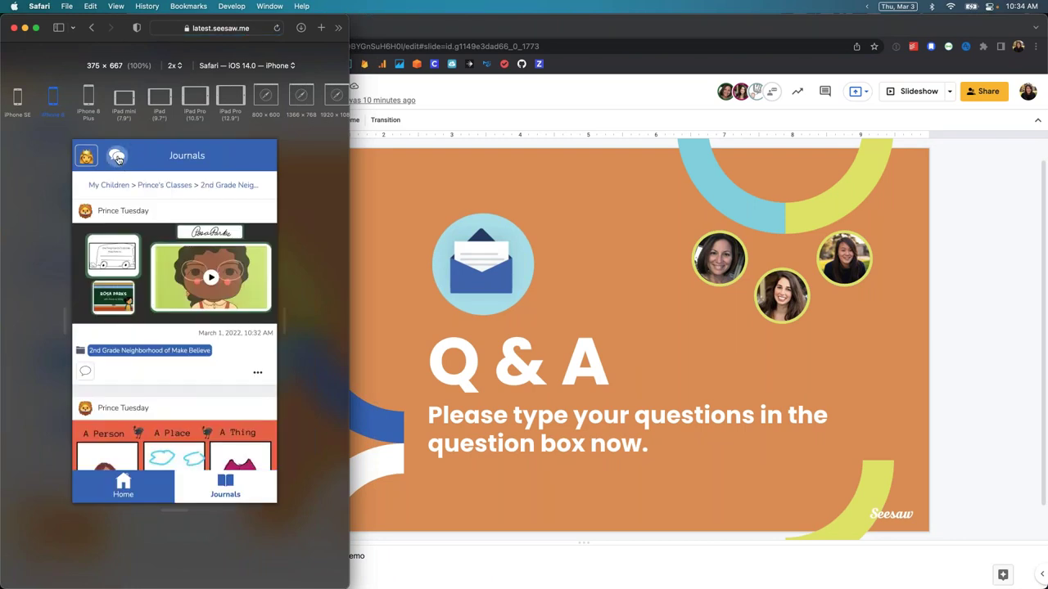
left_click(117, 158)
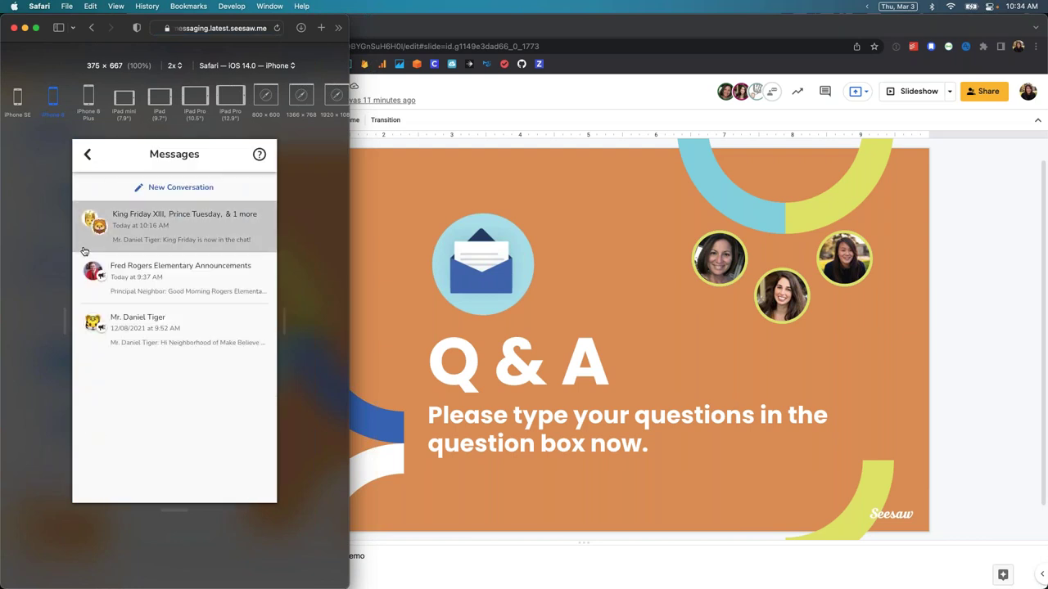
left_click(87, 154)
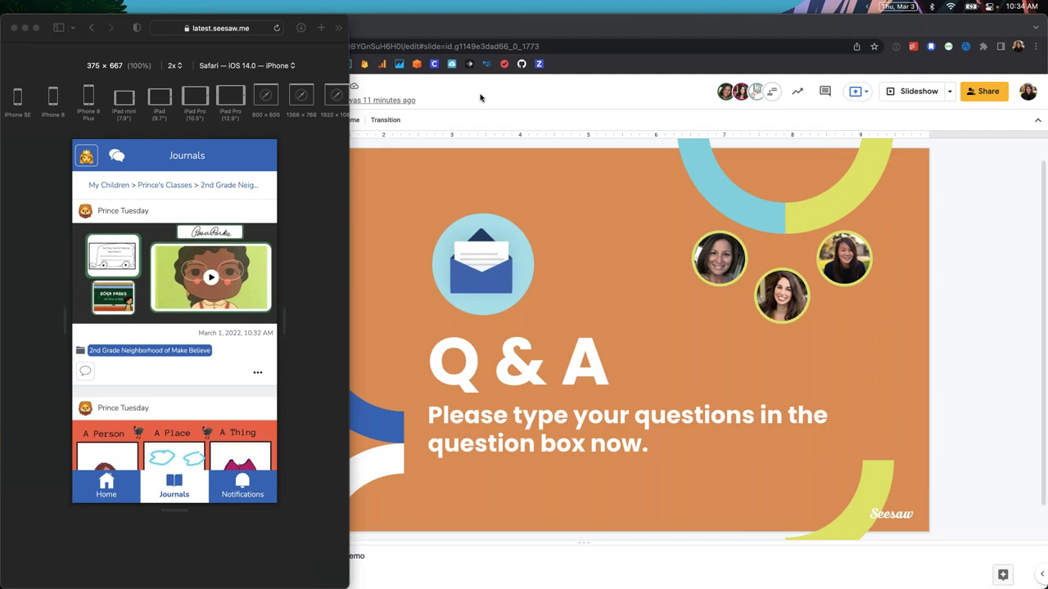
key("ctrl+Up")
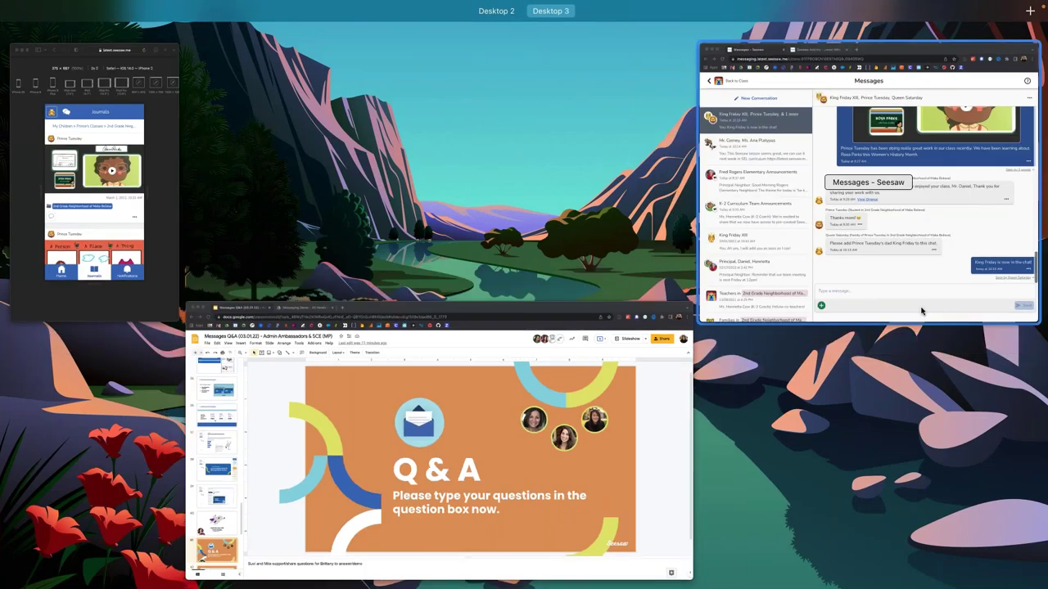
Step: Bring the desktop Seesaw Messages window forward and open options on the mom's group-chat message
left_click(922, 313)
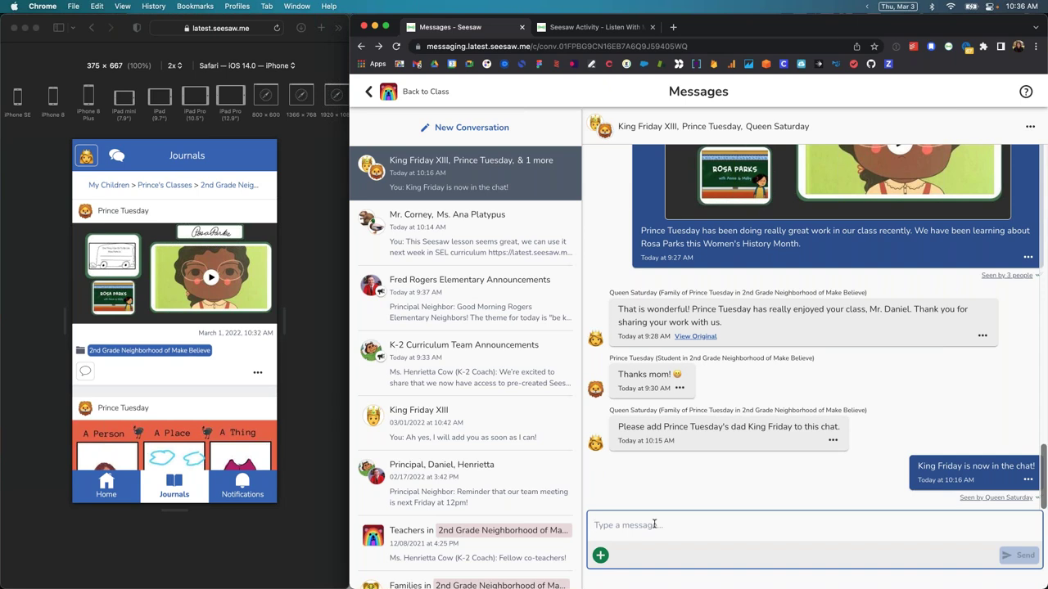
left_click(832, 443)
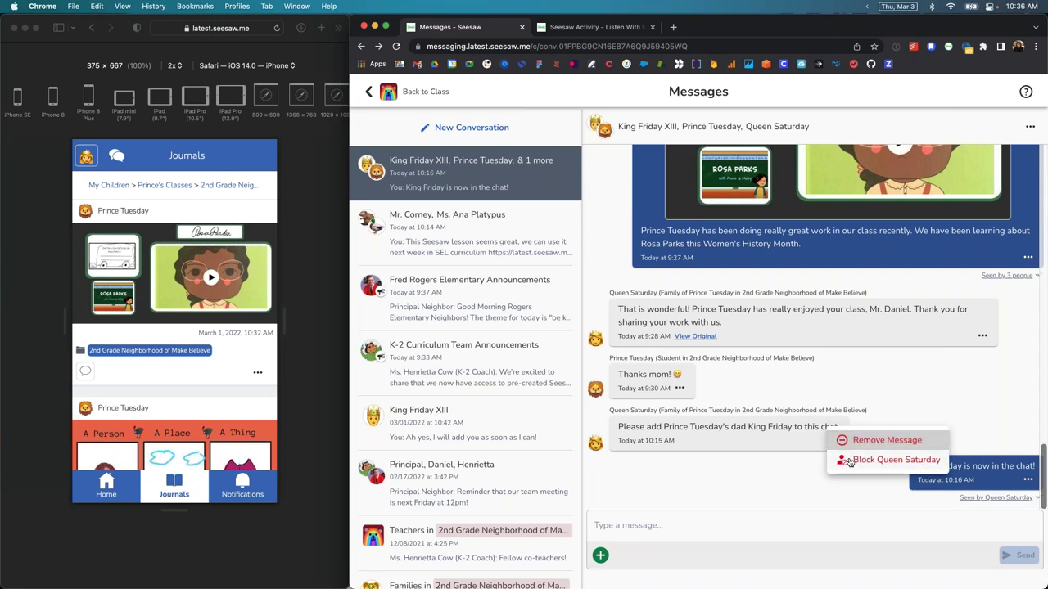
left_click(849, 462)
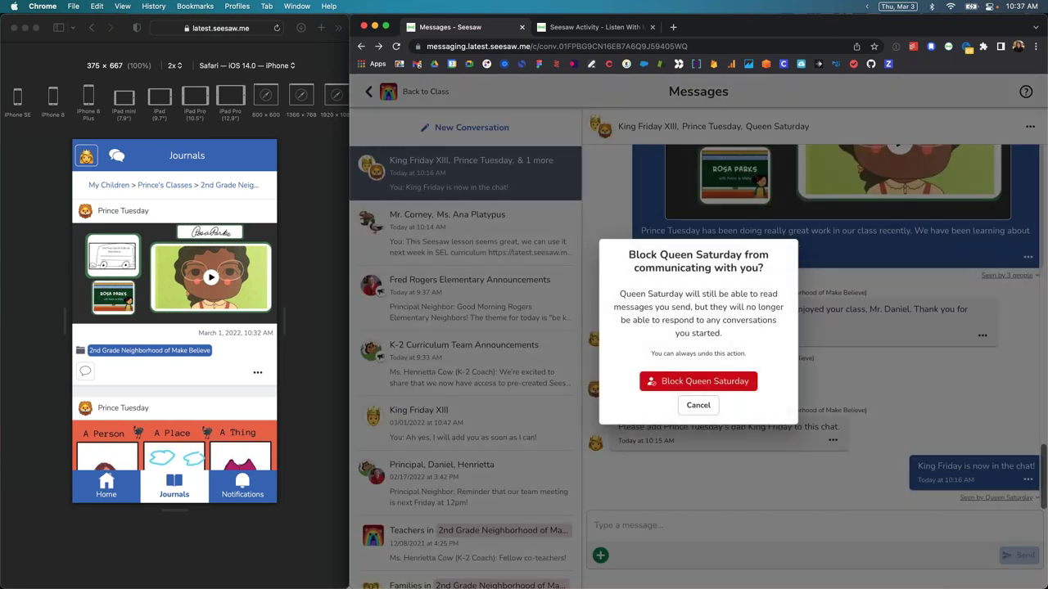
left_click(670, 383)
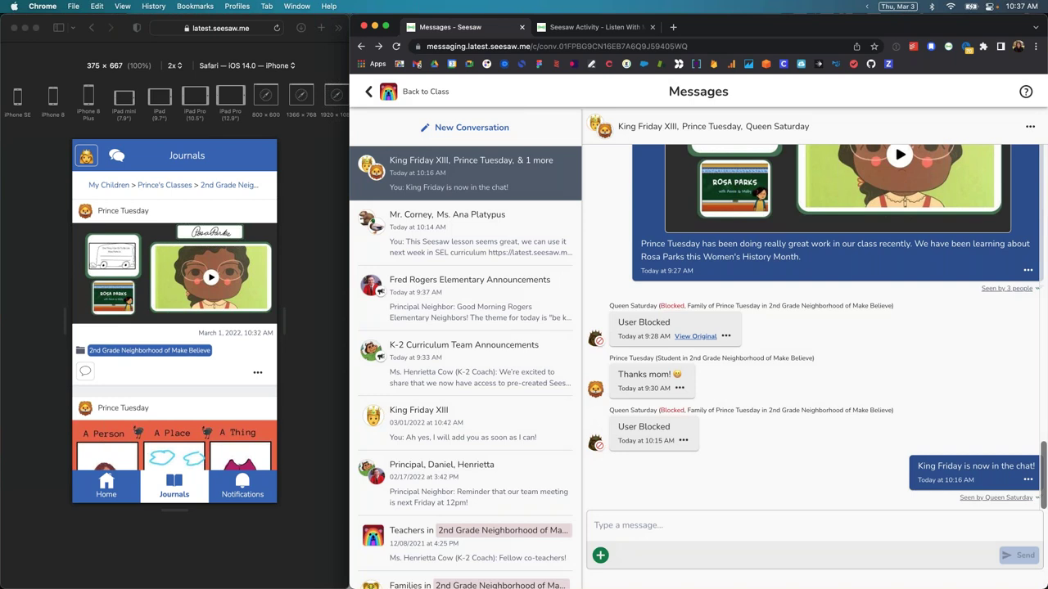
left_click(683, 442)
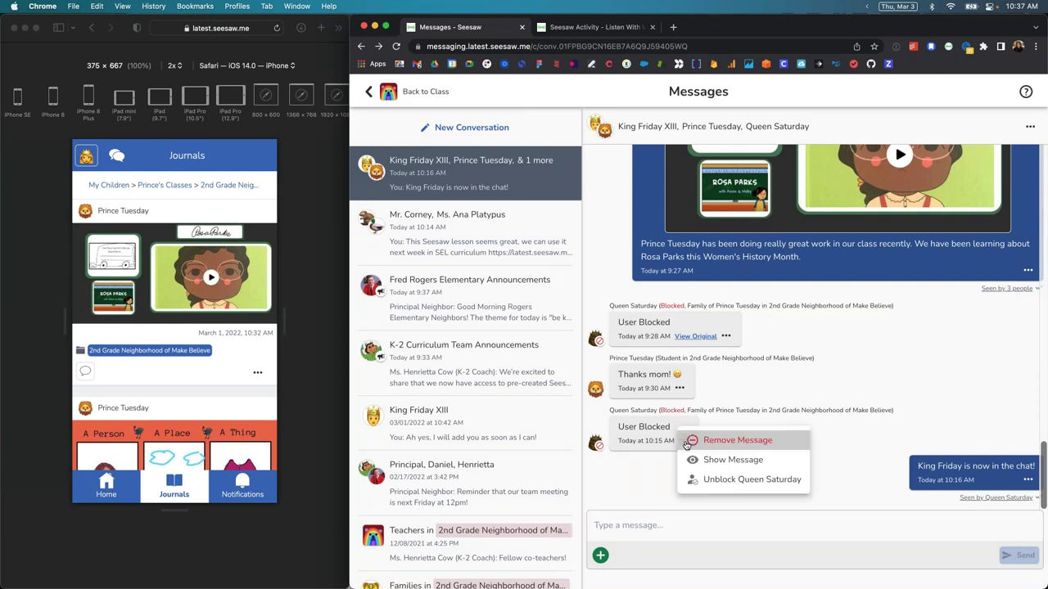
left_click(708, 480)
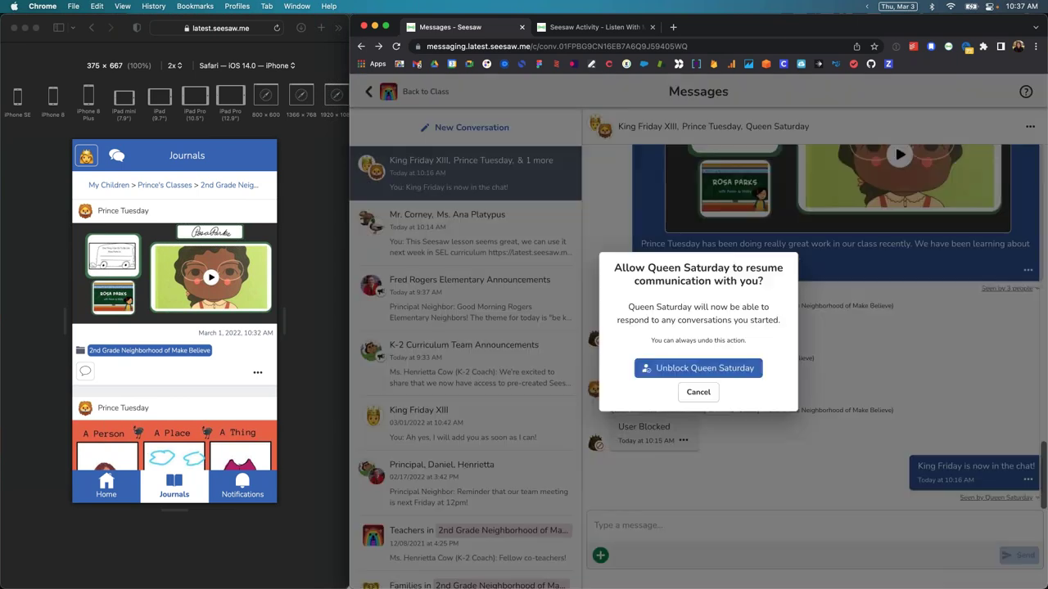
left_click(701, 376)
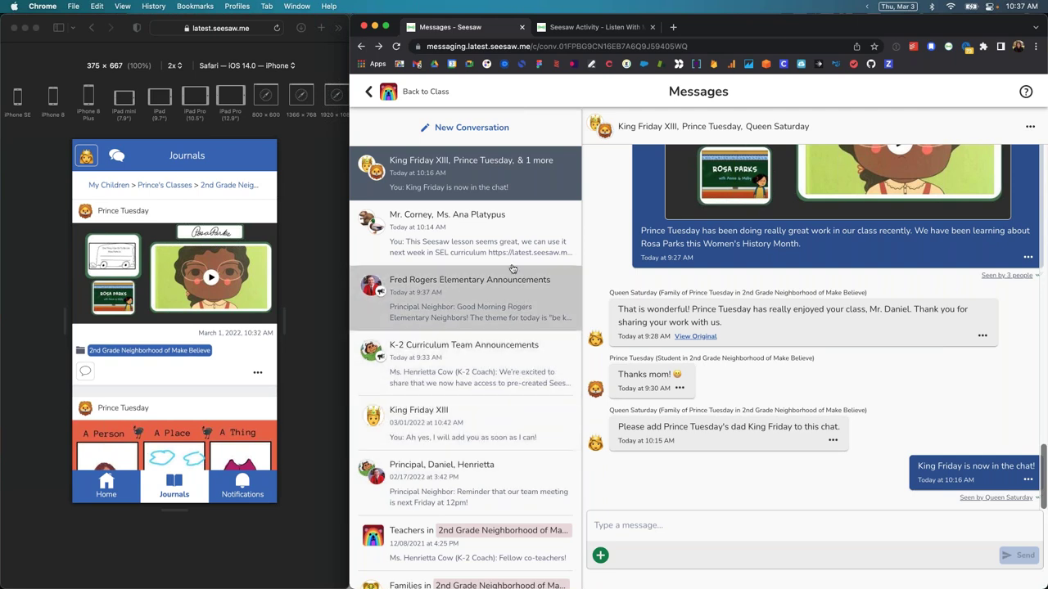
left_click(506, 420)
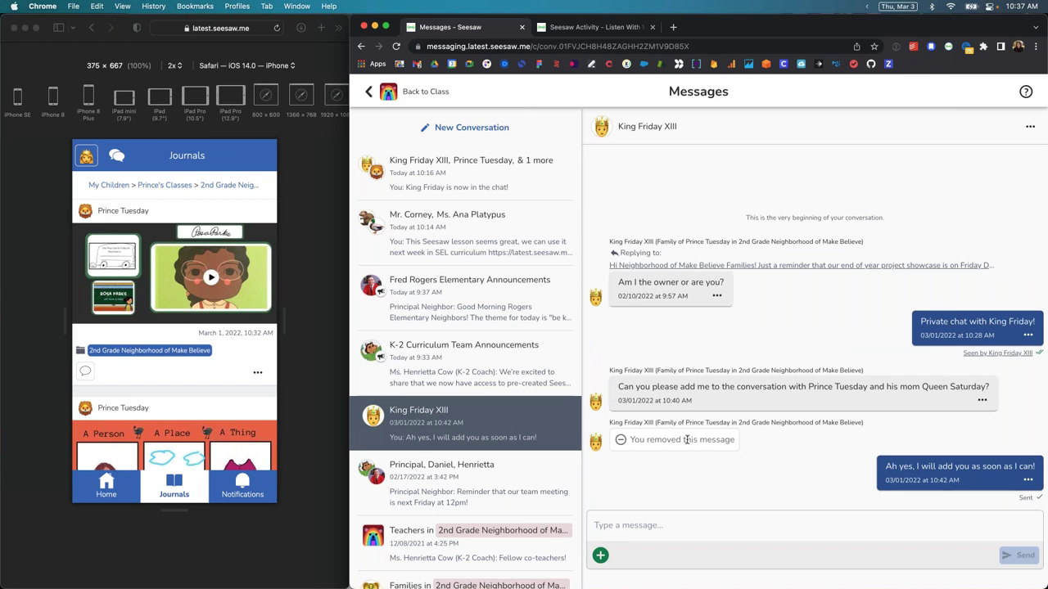
Step: Remove the 'Am I the owner or are you?' message for everyone, then reopen the family group chat
left_click(717, 296)
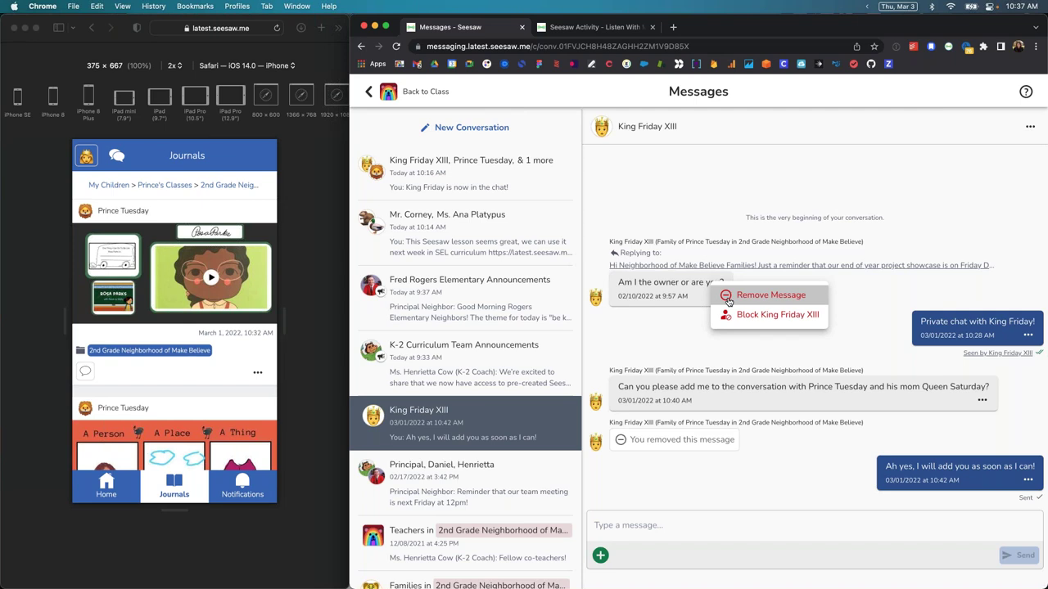
left_click(728, 299)
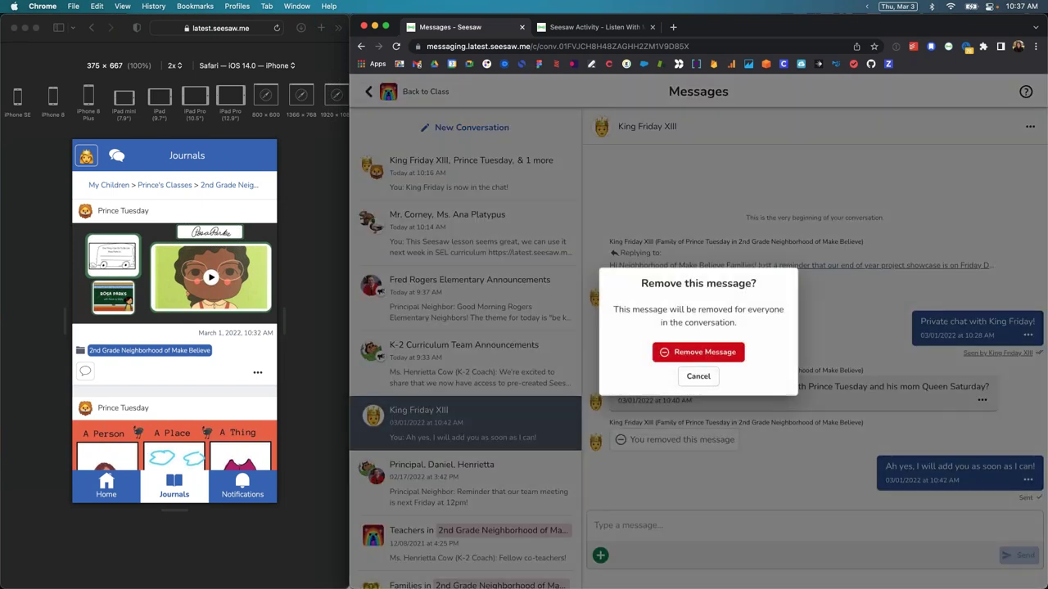
left_click(697, 353)
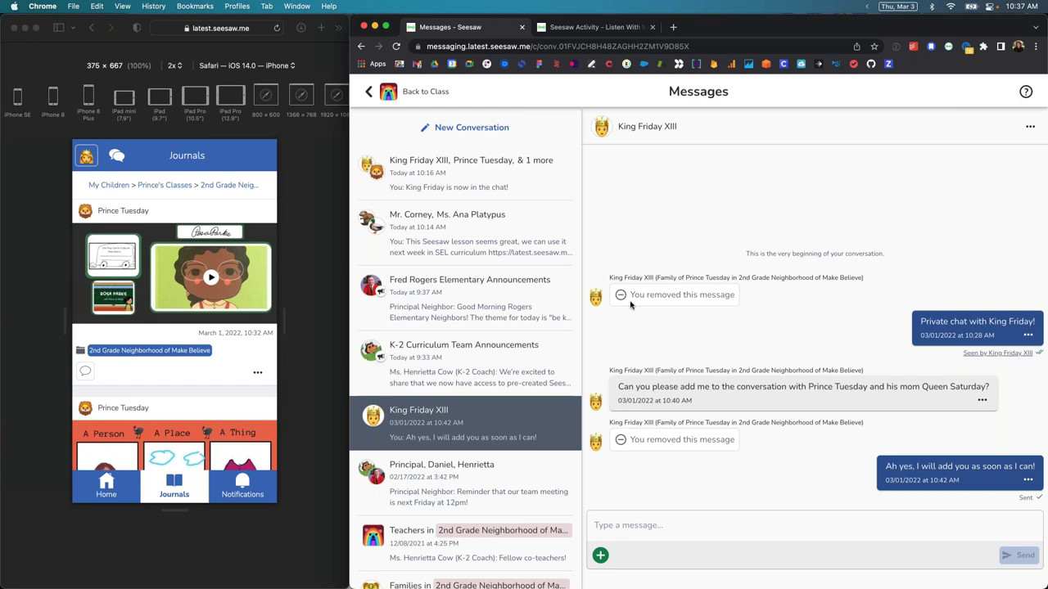
left_click(532, 162)
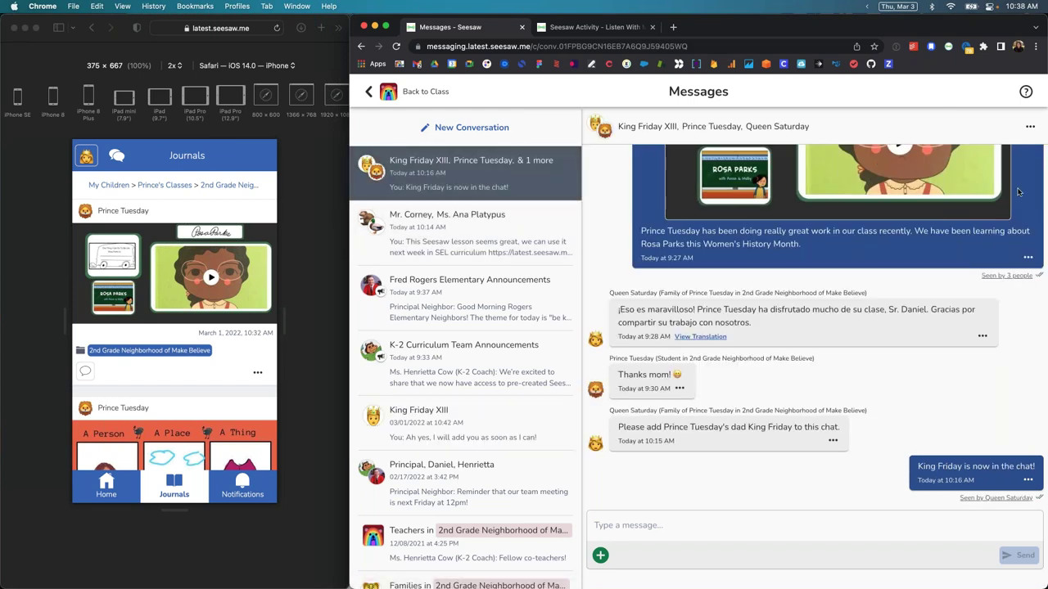
Step: Remove the student's dad from the group chat through the conversation details, then close the panel
left_click(1030, 126)
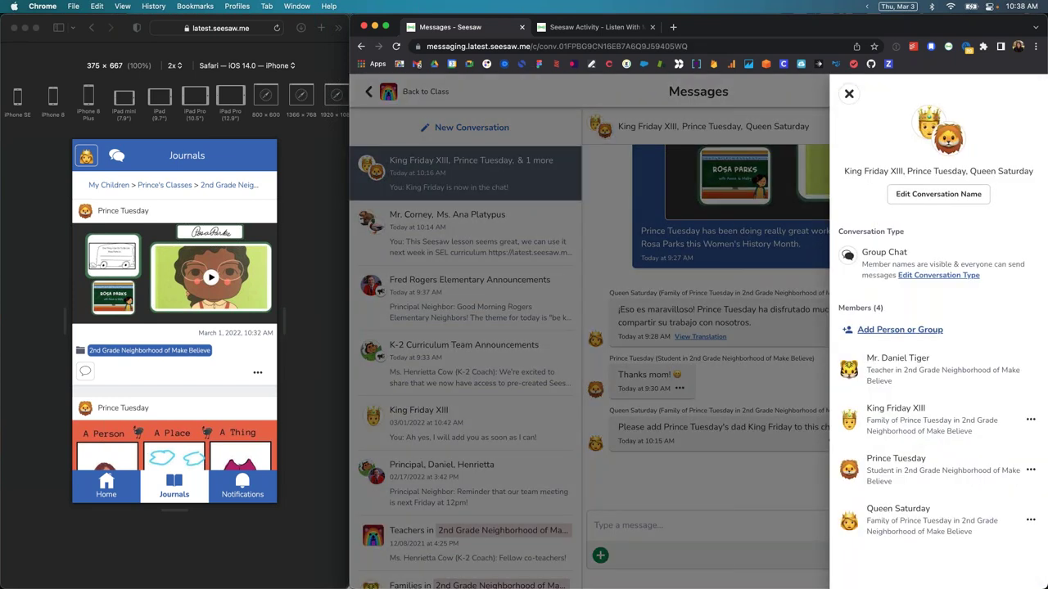
left_click(1031, 420)
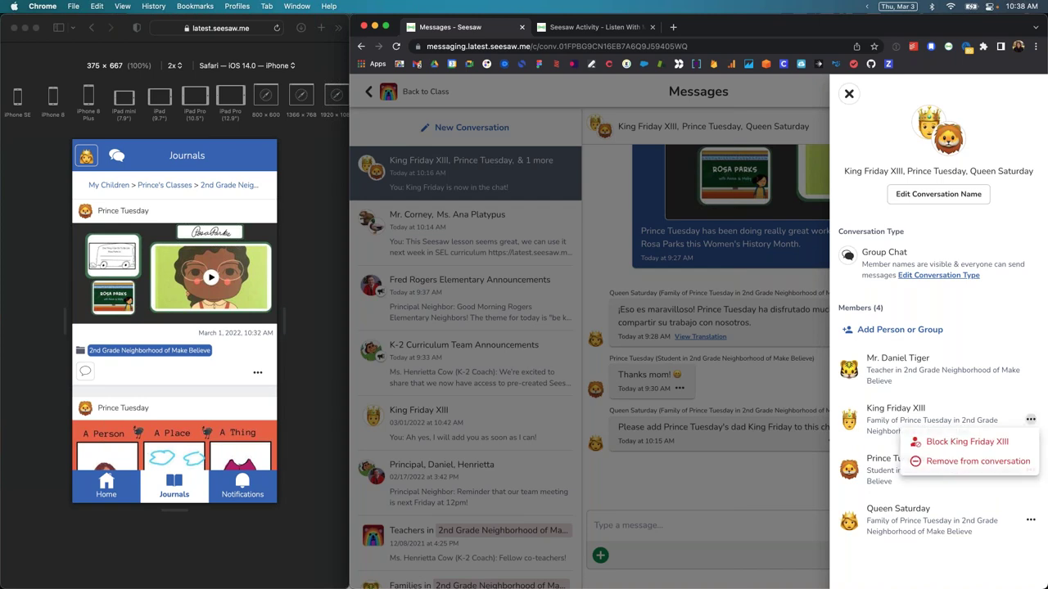
left_click(974, 463)
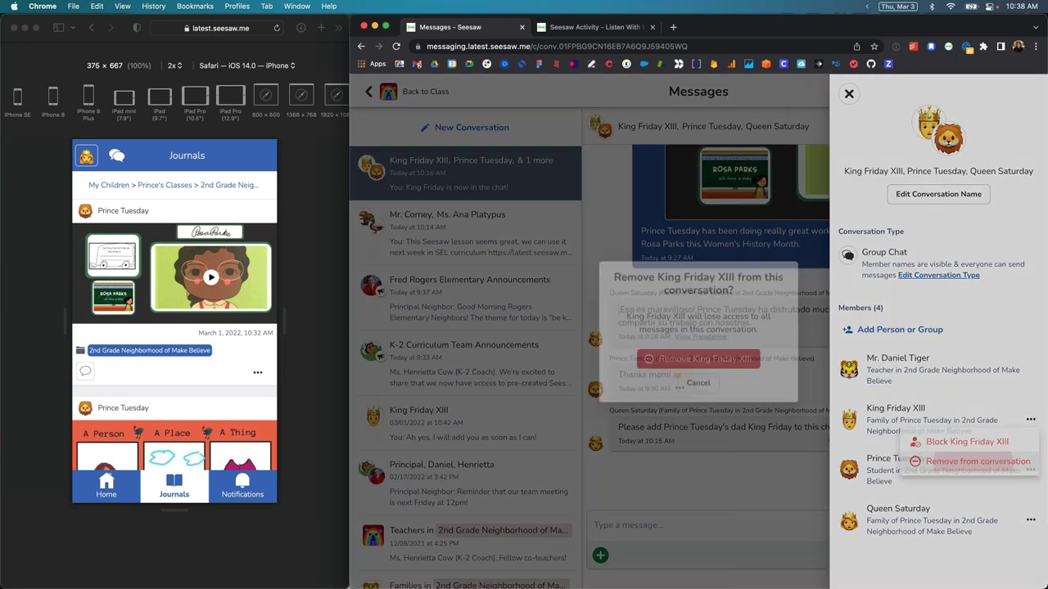
left_click(727, 367)
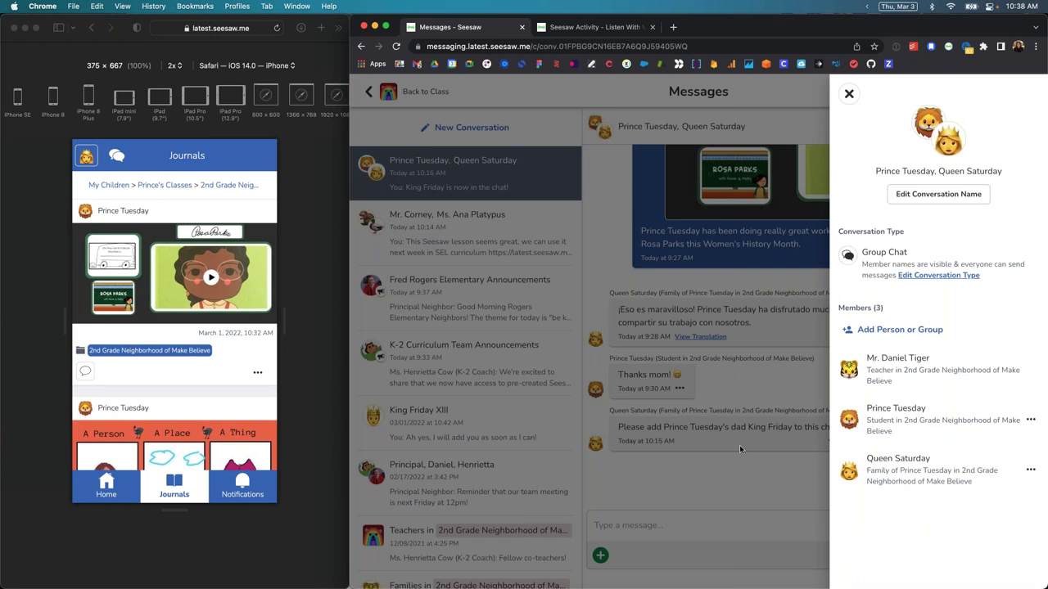
left_click(849, 94)
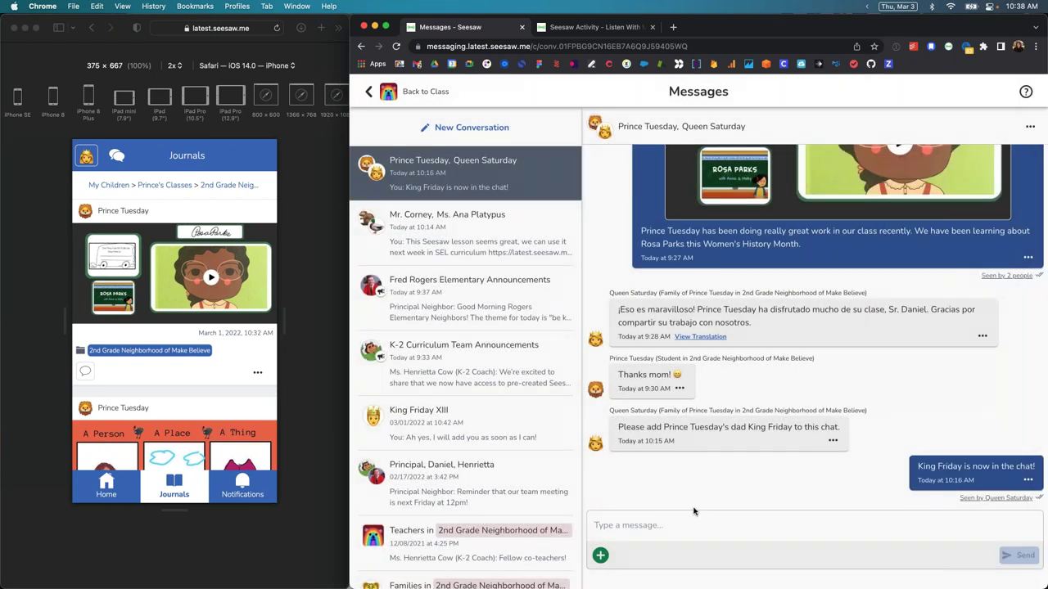
left_click(692, 517)
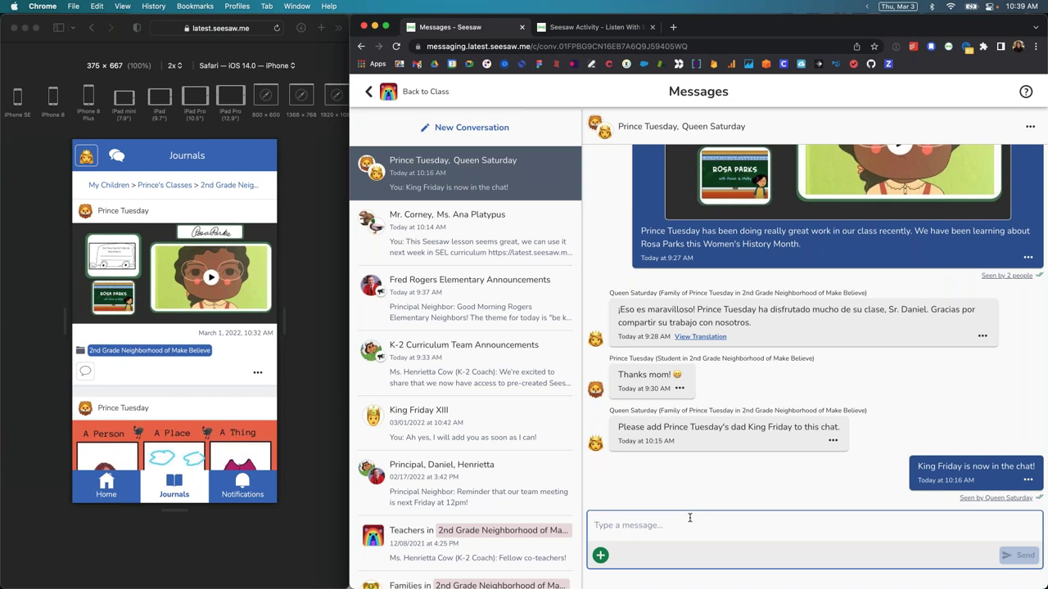
left_click(478, 131)
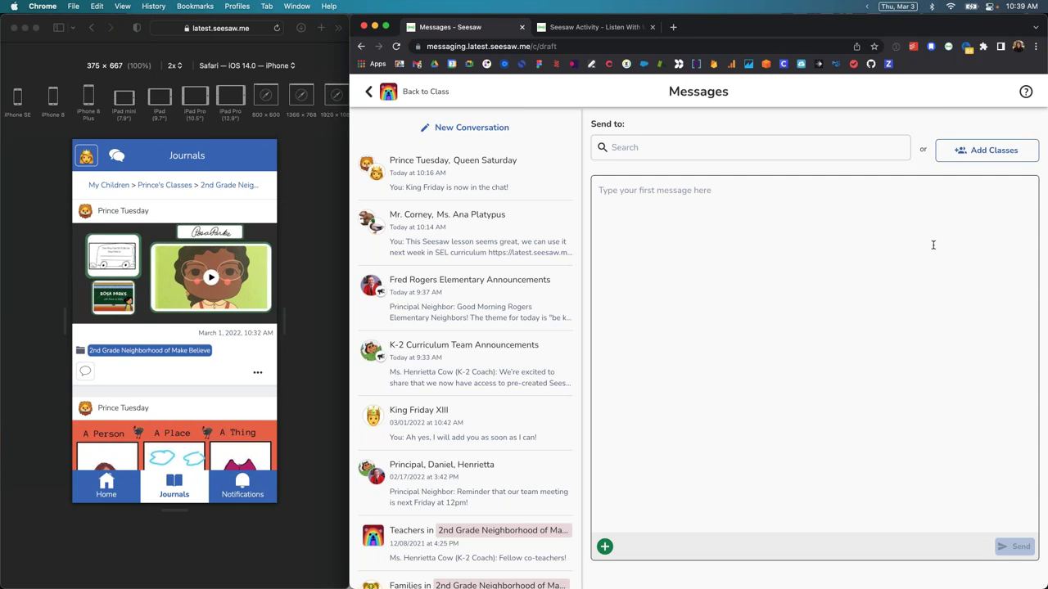
Step: Open the Add Classes picker for the new conversation and close it without adding any classes
left_click(958, 152)
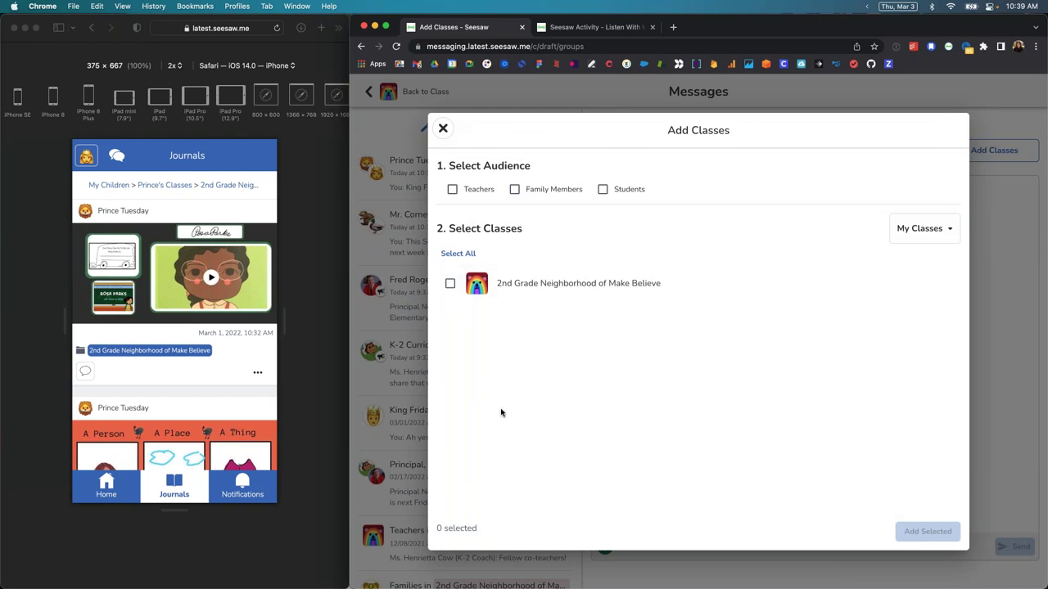
left_click(442, 129)
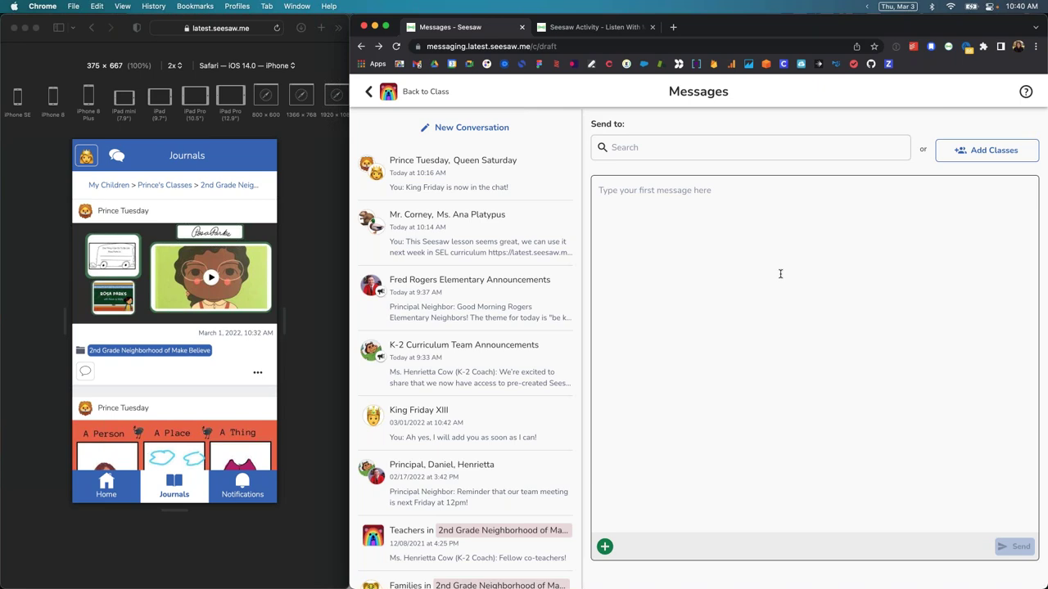
key("ctrl+Up")
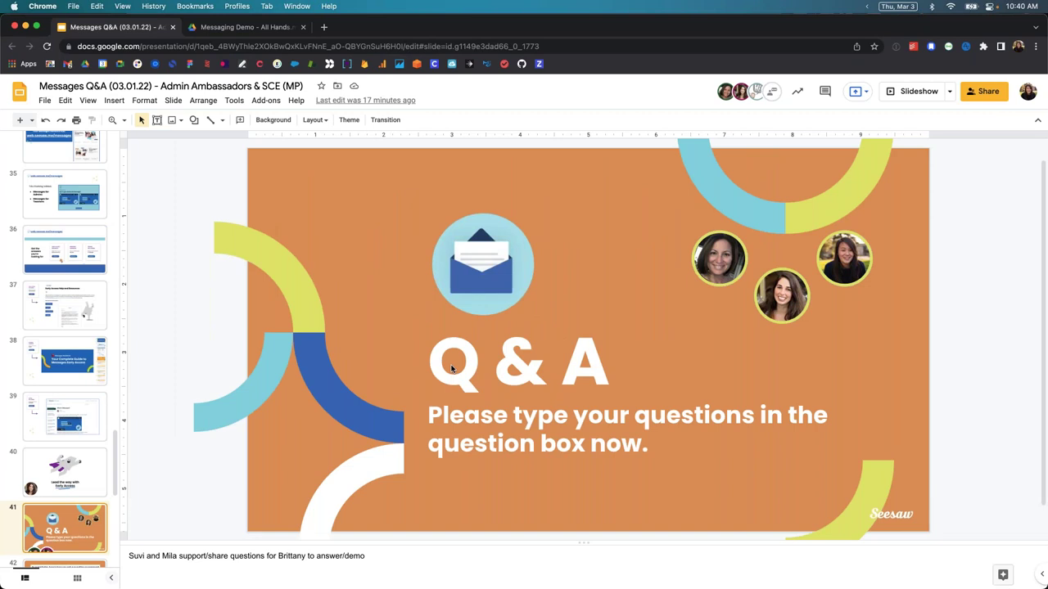
Step: Present the Google Slides deck full screen and advance two slides to 'Thanks for joining us today!'
left_click(913, 90)
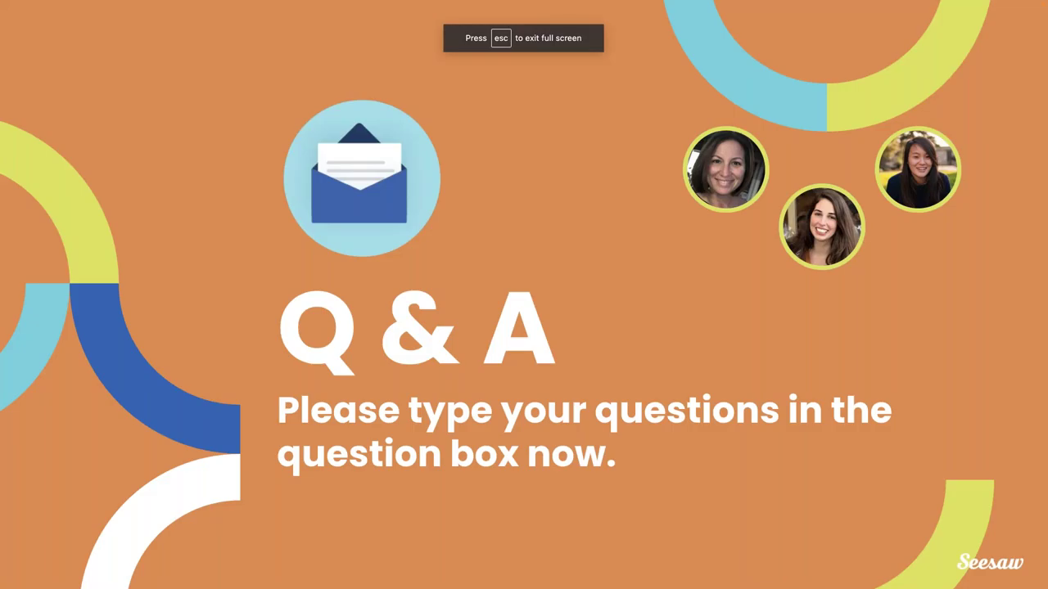
key("Right")
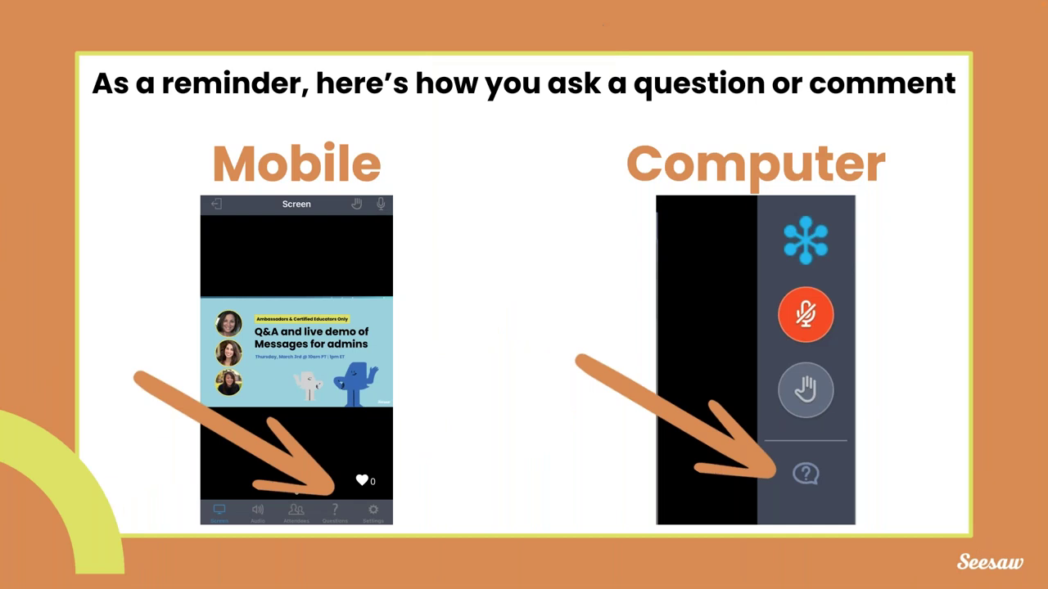
key("Right")
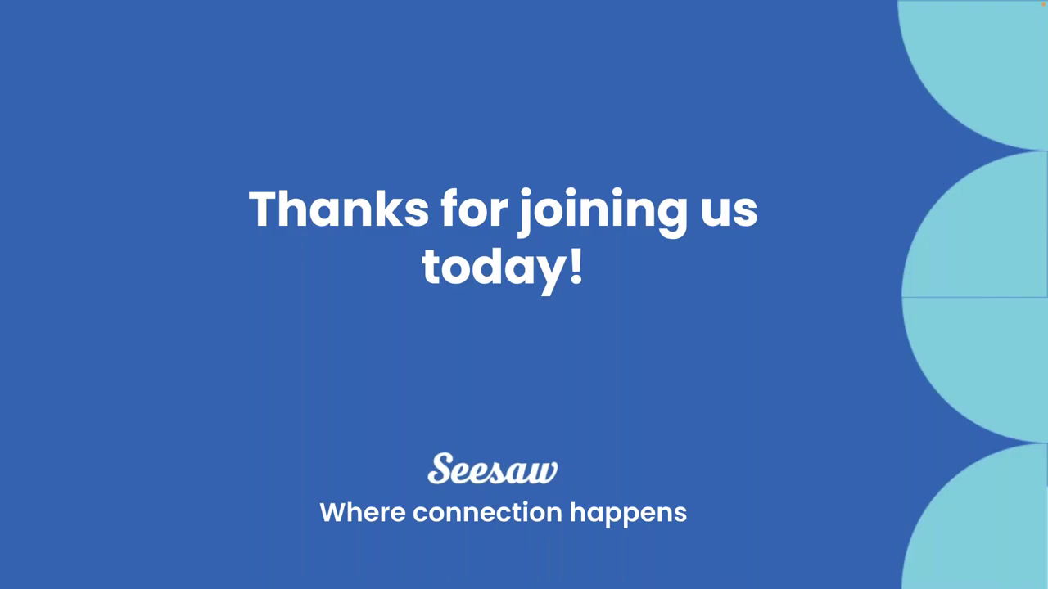